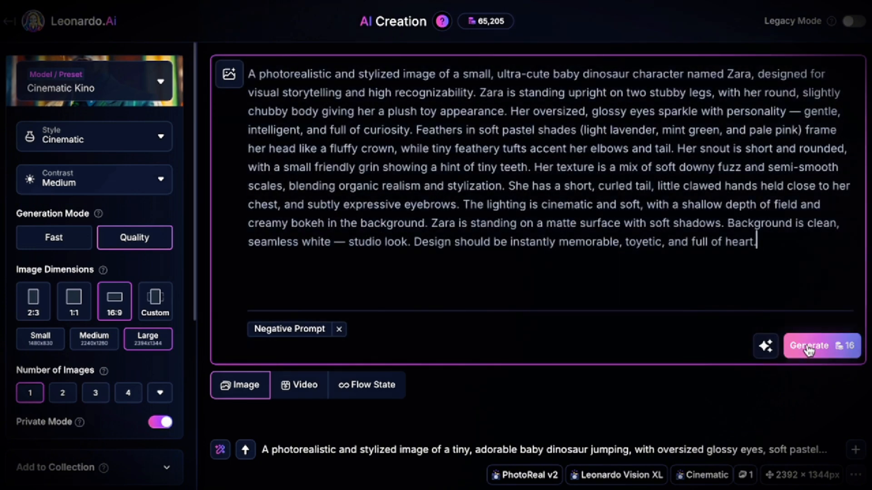
Step: Generate the image of Zara, the baby dinosaur standing upright, from the entered prompt and bring the new generation into view
{"action": "left_click", "coordinate": [808, 347]}
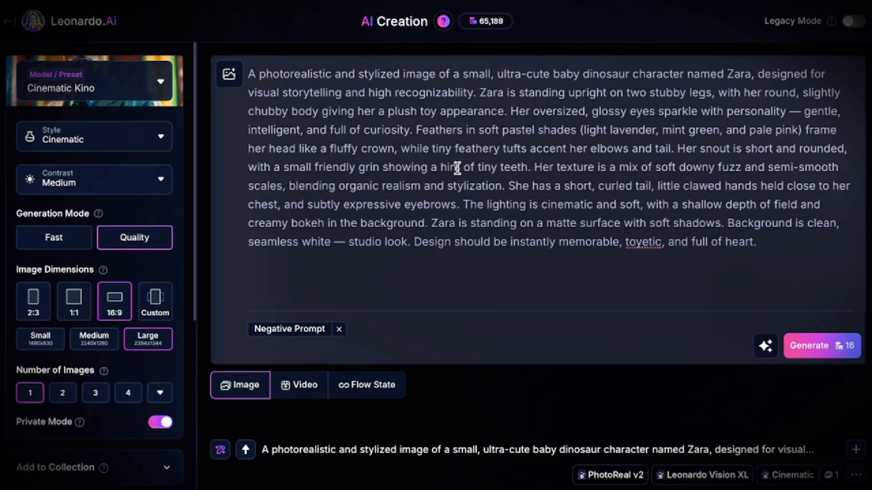
{"action": "scroll", "coordinate": [444, 171], "scroll_direction": "down", "scroll_amount": 5}
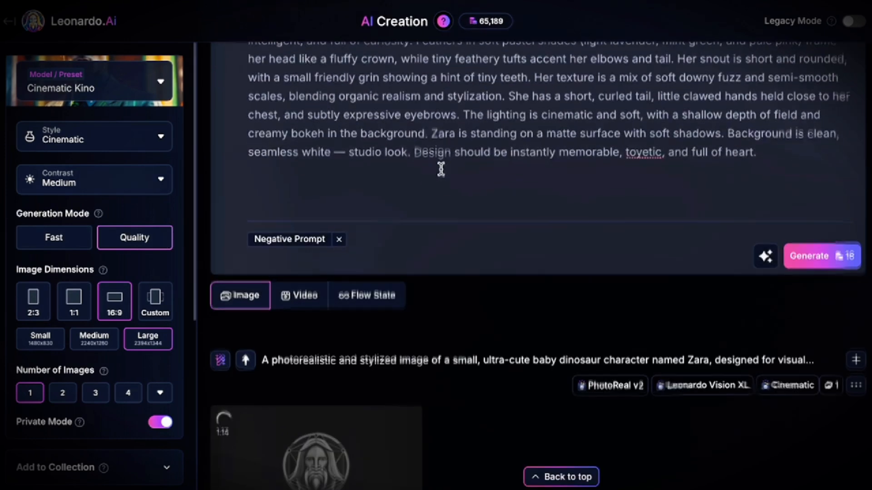
{"action": "scroll", "coordinate": [447, 176], "scroll_direction": "down", "scroll_amount": 1}
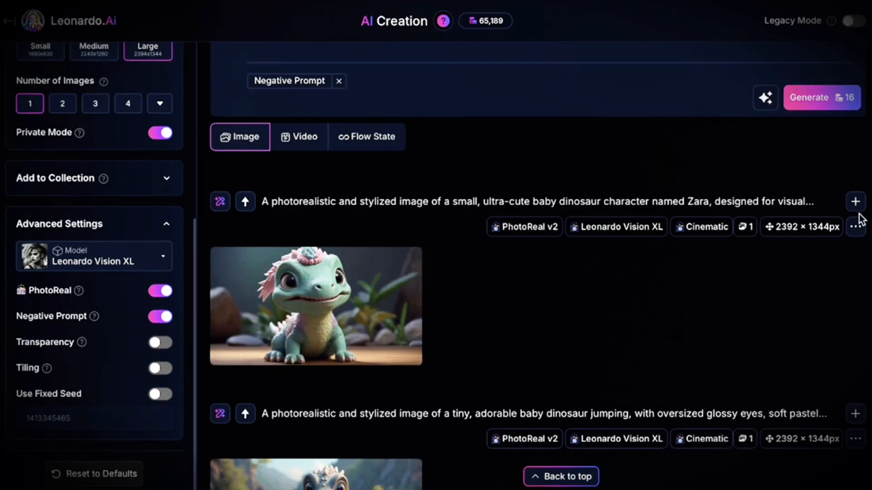
{"action": "left_click", "coordinate": [856, 226]}
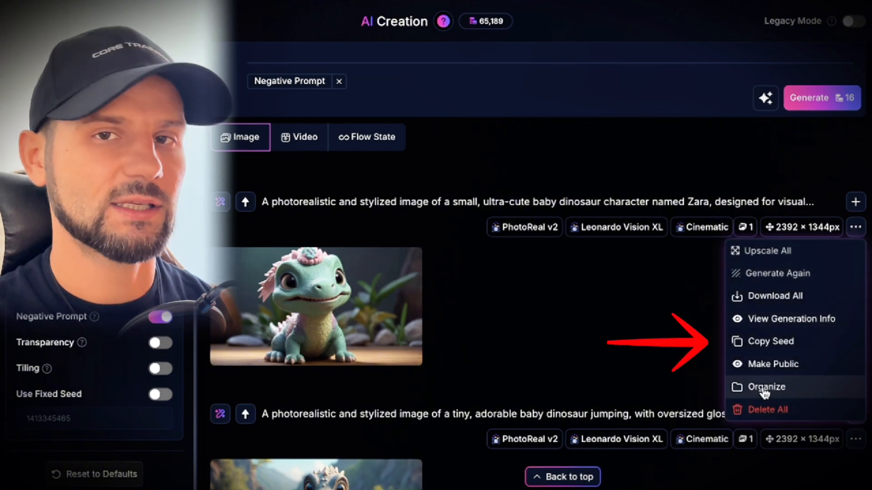
{"action": "left_click", "coordinate": [770, 341]}
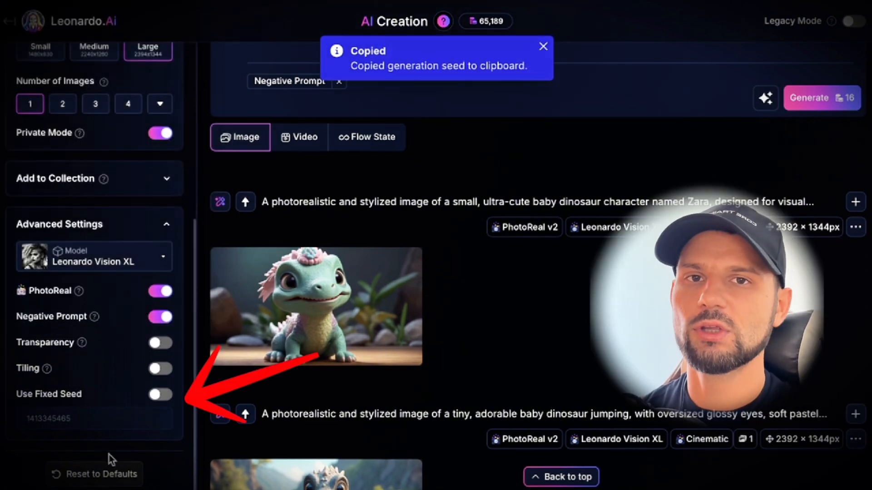
{"action": "left_click", "coordinate": [162, 396]}
{"action": "left_click", "coordinate": [114, 416]}
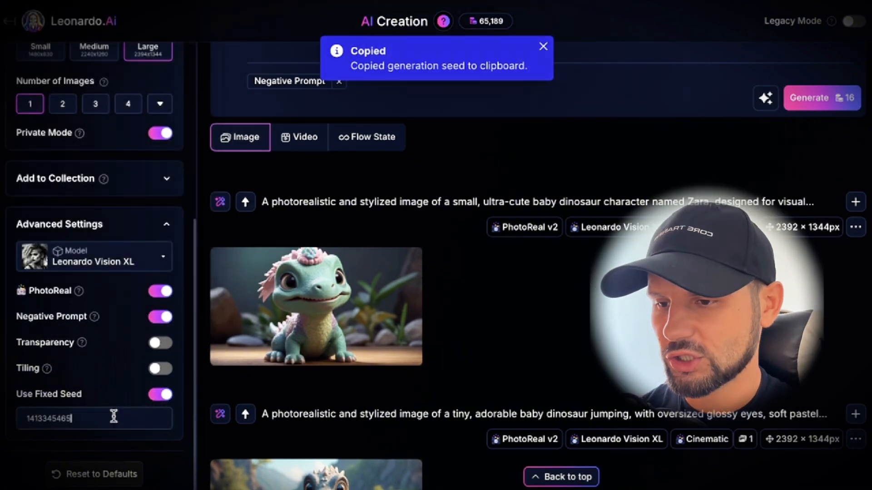
{"action": "key", "text": "BackSpace"}
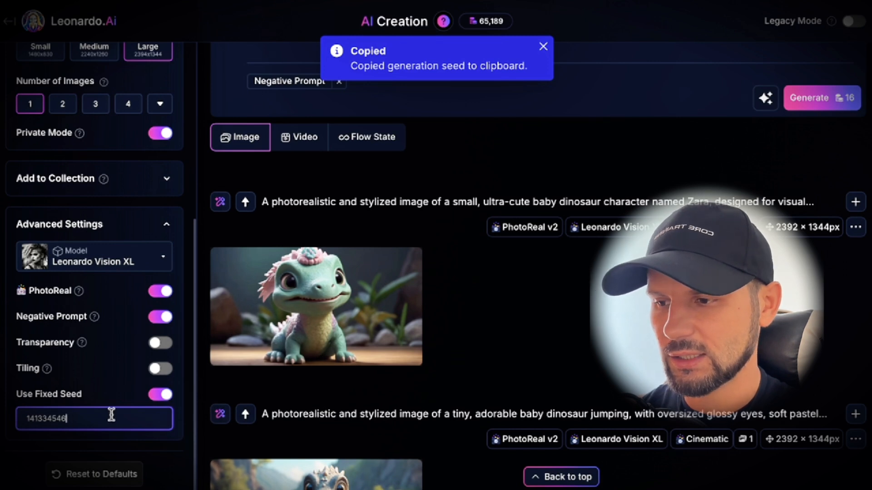
{"action": "key", "text": "BackSpace"}
{"action": "key", "text": "BackSpace"}
{"action": "key", "text": "BackSpace"}
{"action": "key", "text": "BackSpace"}
{"action": "key", "text": "BackSpace"}
{"action": "key", "text": "BackSpace"}
{"action": "key", "text": "BackSpace"}
{"action": "key", "text": "BackSpace"}
{"action": "key", "text": "BackSpace"}
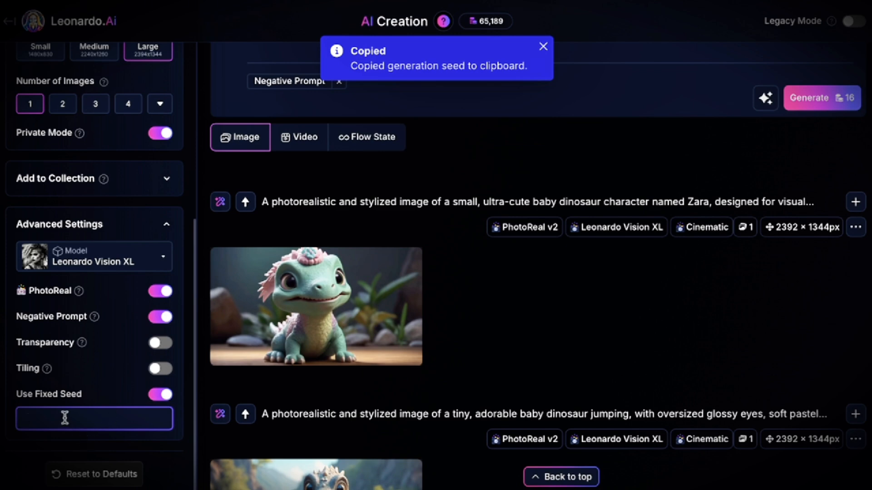
Step: Change Zara's pose in the prompt from standing to sitting and generate the image with the fixed seed
{"action": "scroll", "coordinate": [490, 277], "scroll_direction": "up", "scroll_amount": 5}
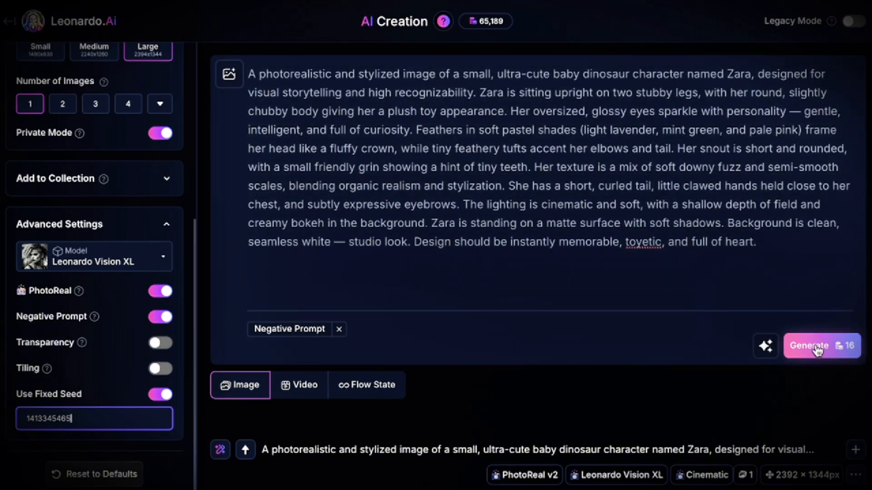
{"action": "left_click", "coordinate": [816, 350]}
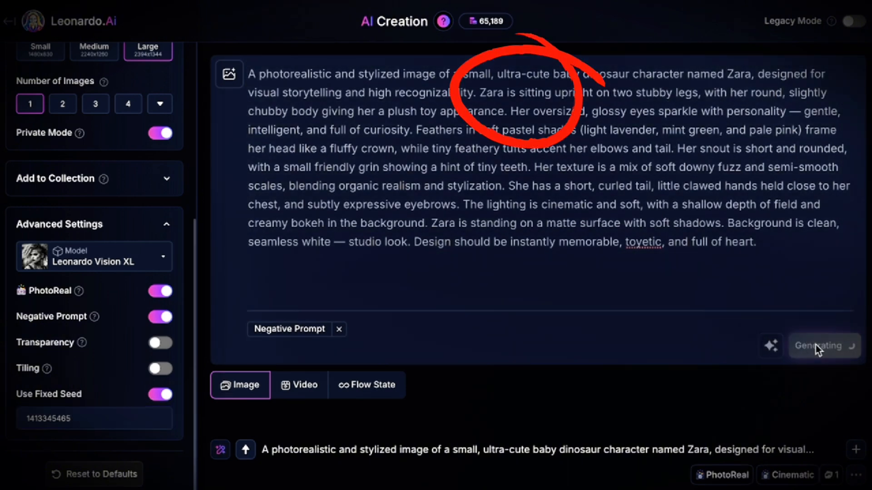
{"action": "scroll", "coordinate": [585, 292], "scroll_direction": "down", "scroll_amount": 5}
{"action": "scroll", "coordinate": [574, 298], "scroll_direction": "down", "scroll_amount": 3}
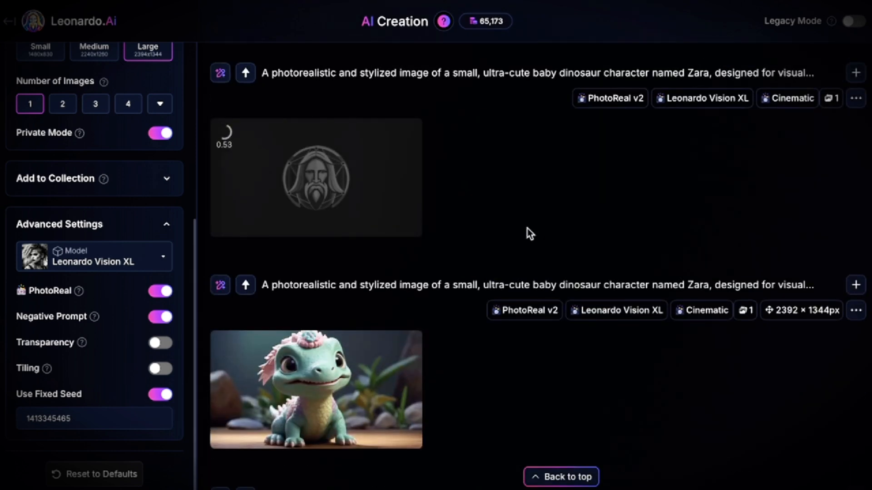
Step: Replace "sitting upright" with "jumping" in the prompt's description of Zara
{"action": "scroll", "coordinate": [527, 207], "scroll_direction": "up", "scroll_amount": 7}
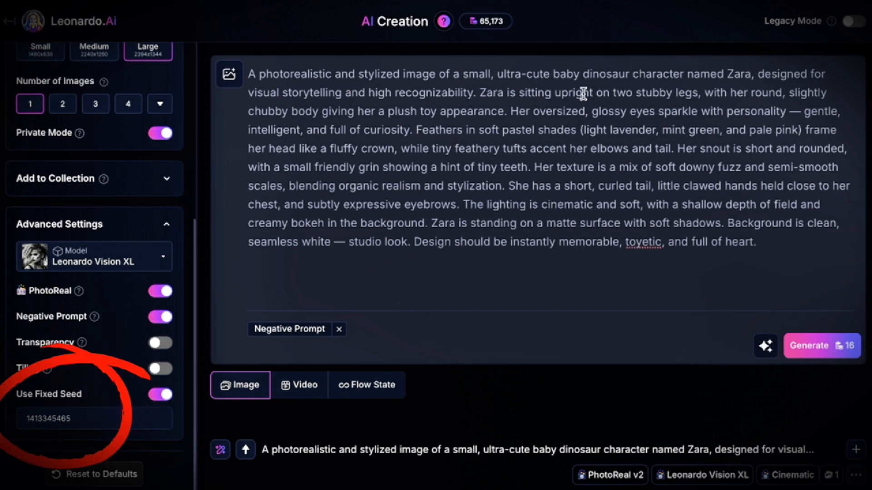
{"action": "left_click_drag", "start_coordinate": [519, 92], "coordinate": [592, 92]}
{"action": "type", "text": "jum"}
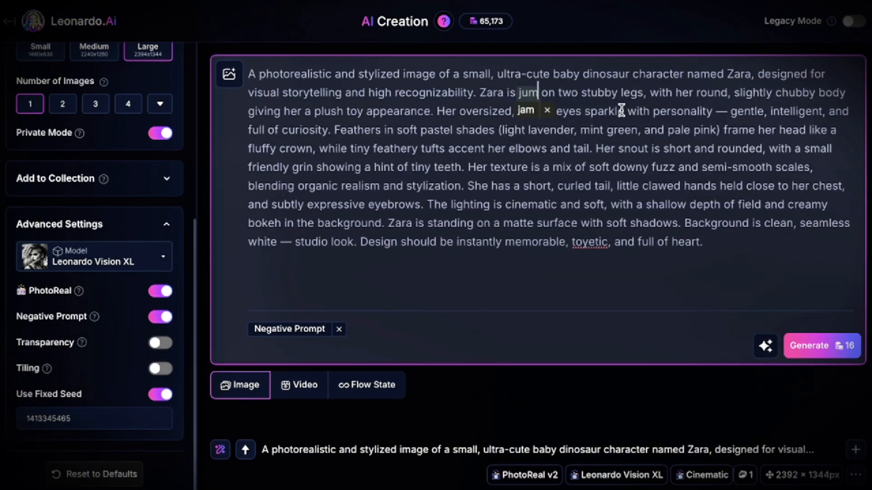
{"action": "type", "text": "ping"}
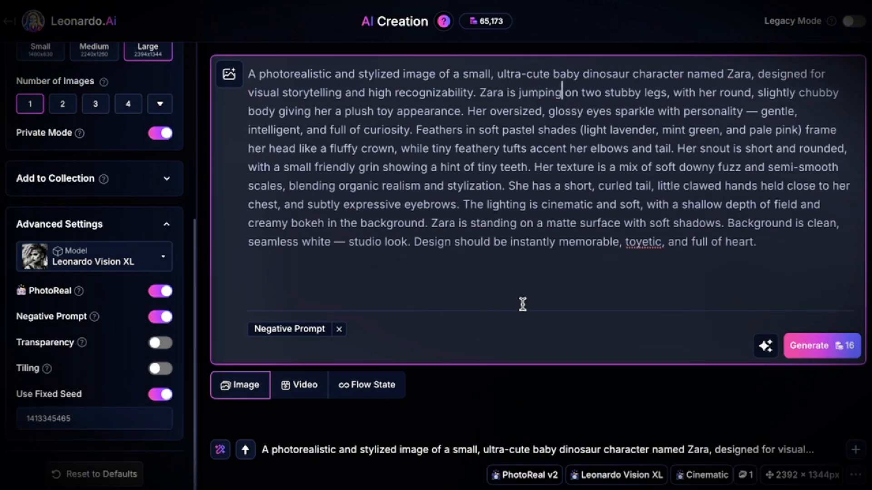
Step: Compare the standing and sitting Zara images and generate the jumping version with the fixed seed
{"action": "scroll", "coordinate": [554, 291], "scroll_direction": "down", "scroll_amount": 7}
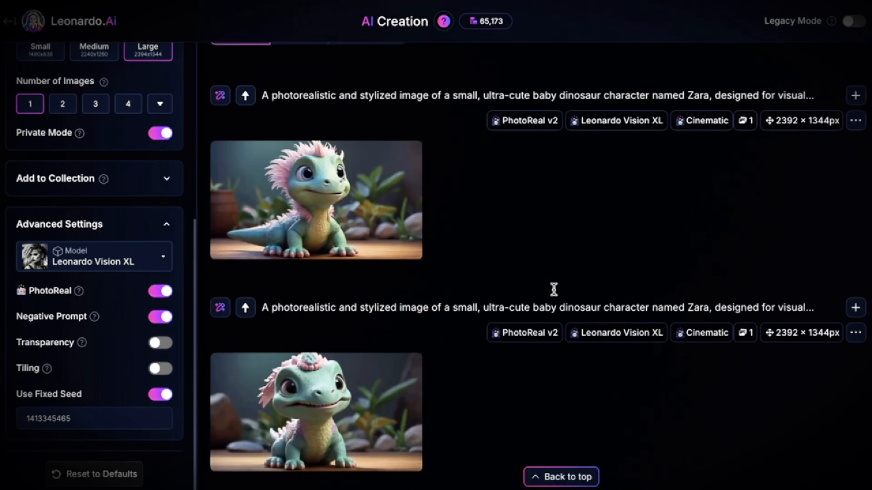
{"action": "scroll", "coordinate": [554, 293], "scroll_direction": "down", "scroll_amount": 1}
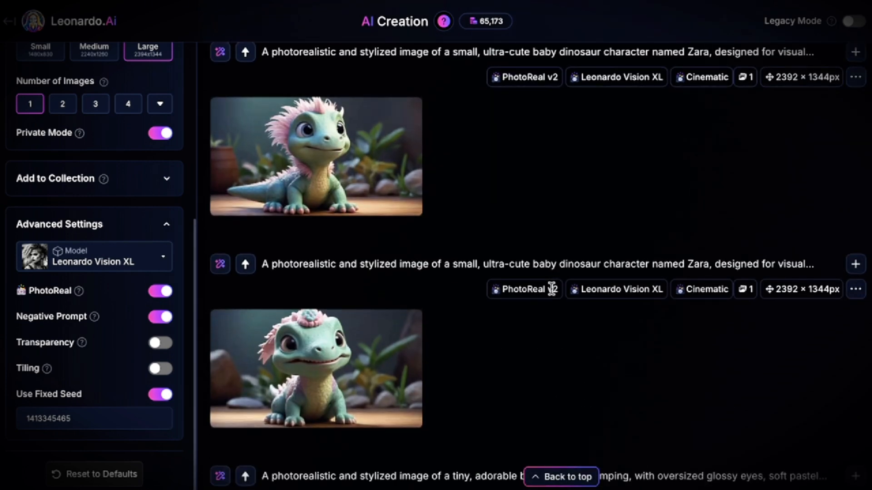
{"action": "scroll", "coordinate": [549, 289], "scroll_direction": "down", "scroll_amount": 5}
{"action": "scroll", "coordinate": [548, 286], "scroll_direction": "up", "scroll_amount": 5}
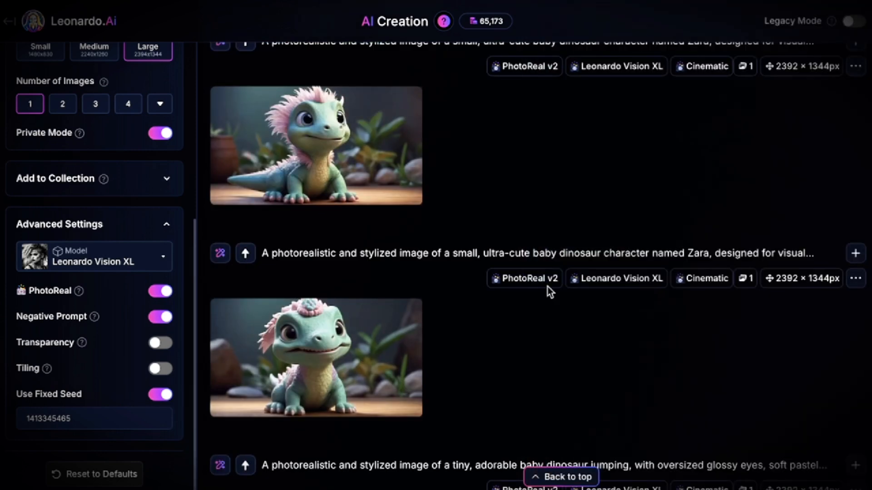
{"action": "scroll", "coordinate": [547, 287], "scroll_direction": "up", "scroll_amount": 3}
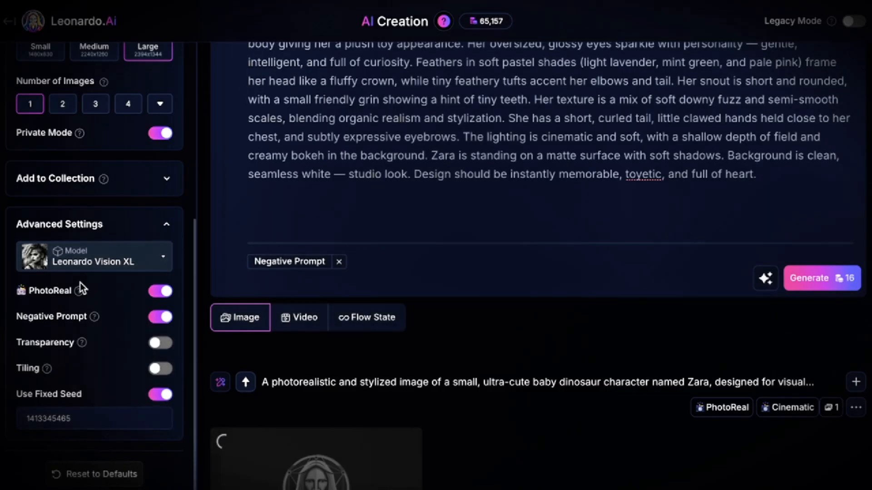
{"action": "scroll", "coordinate": [534, 293], "scroll_direction": "up", "scroll_amount": 1}
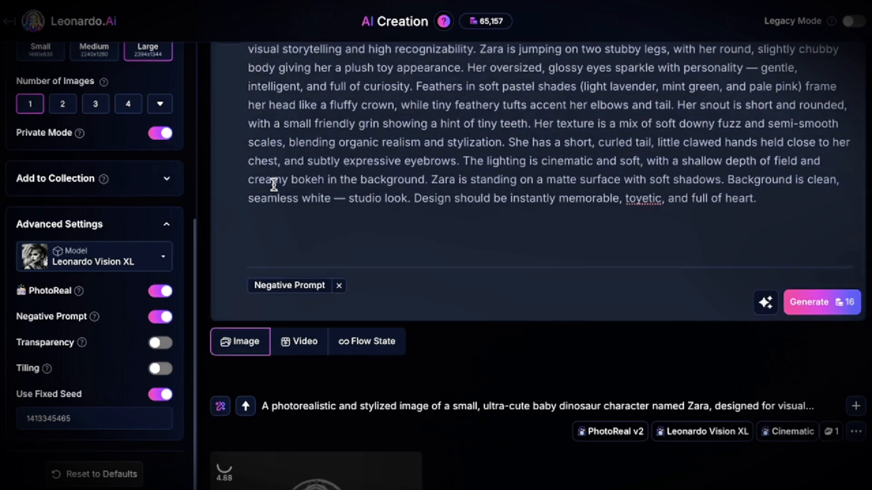
Step: Add the beige baby dinosaur picture on a white background as a Character Reference for the prompt
{"action": "scroll", "coordinate": [262, 177], "scroll_direction": "up", "scroll_amount": 1}
{"action": "left_click", "coordinate": [232, 82]}
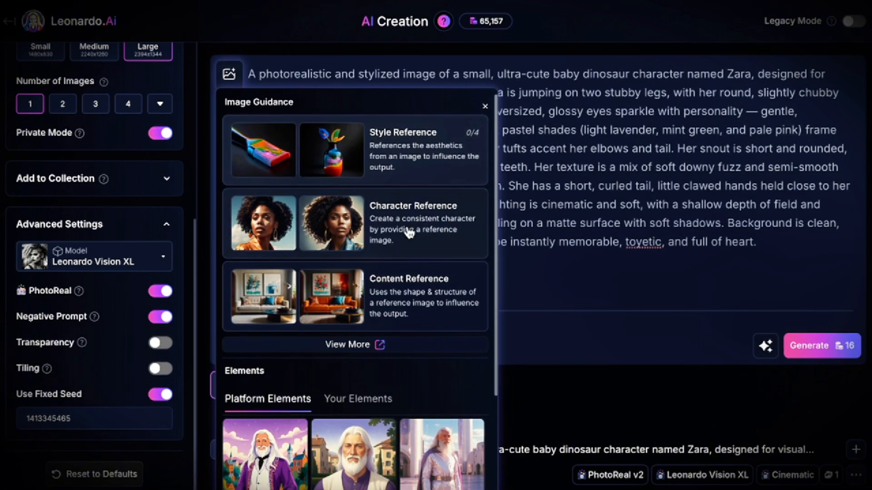
{"action": "left_click", "coordinate": [407, 229]}
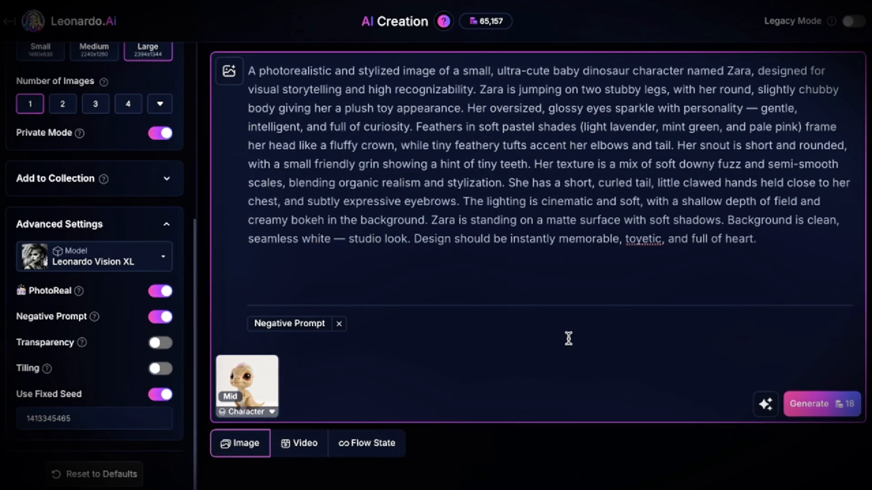
Step: Examine the Zara images generated so far and compare the character's look and pose between them
{"action": "scroll", "coordinate": [570, 342], "scroll_direction": "down", "scroll_amount": 5}
{"action": "scroll", "coordinate": [566, 339], "scroll_direction": "down", "scroll_amount": 4}
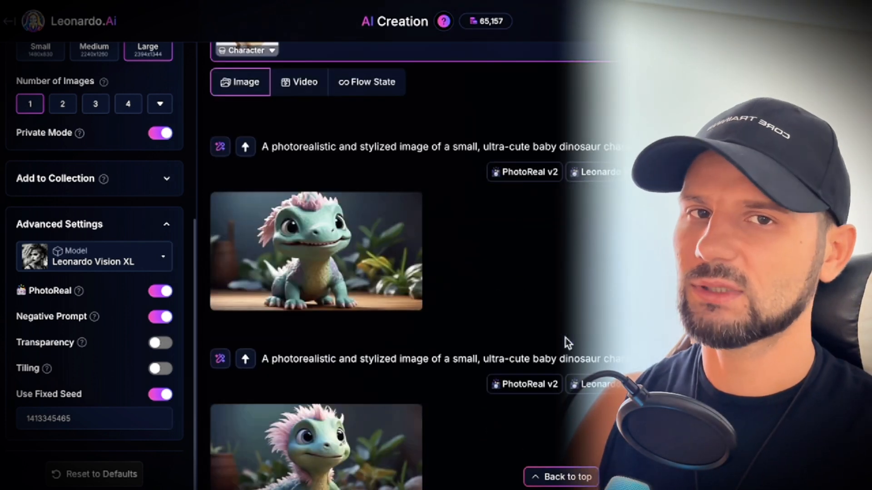
{"action": "scroll", "coordinate": [565, 337], "scroll_direction": "down", "scroll_amount": 2}
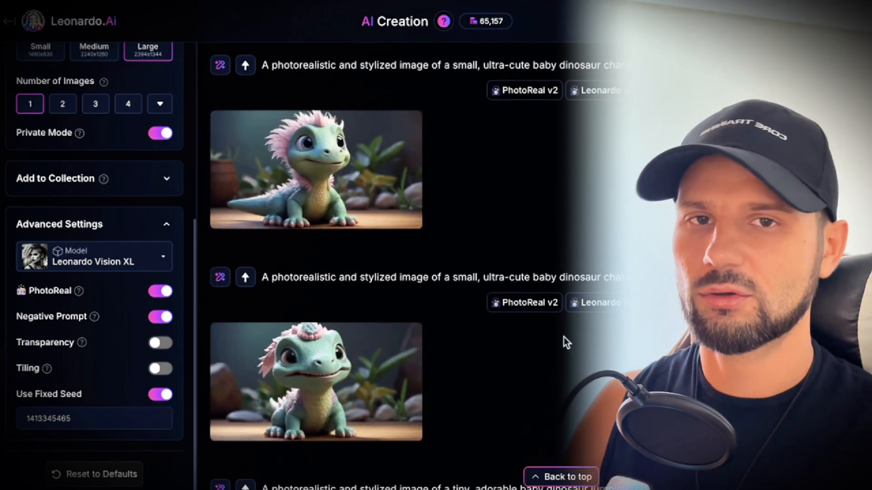
{"action": "scroll", "coordinate": [563, 337], "scroll_direction": "down", "scroll_amount": 3}
{"action": "scroll", "coordinate": [563, 337], "scroll_direction": "down", "scroll_amount": 1}
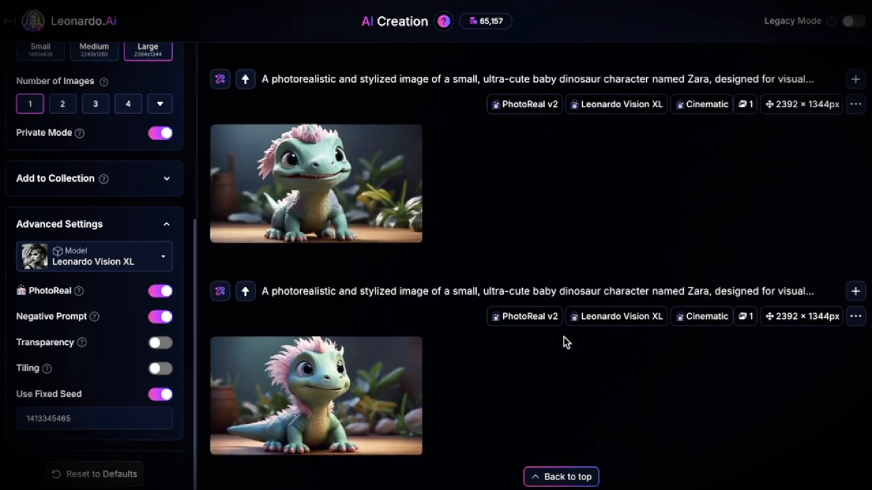
{"action": "scroll", "coordinate": [563, 337], "scroll_direction": "down", "scroll_amount": 4}
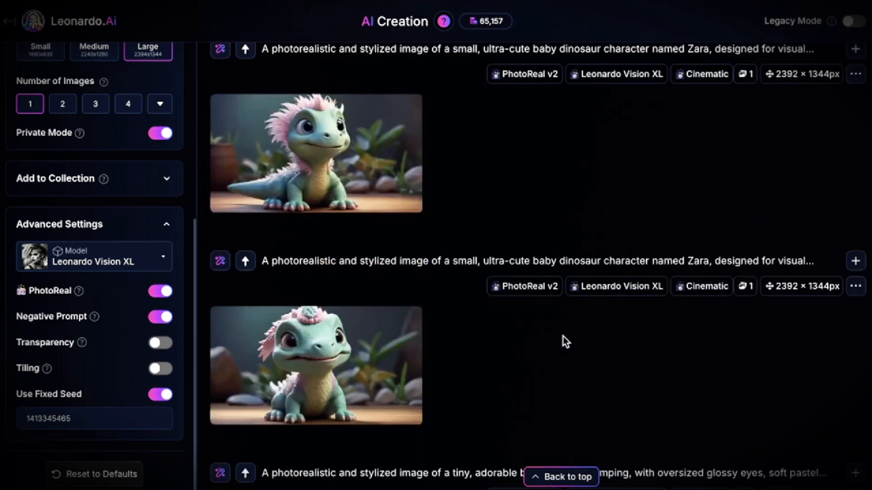
{"action": "scroll", "coordinate": [563, 342], "scroll_direction": "up", "scroll_amount": 7}
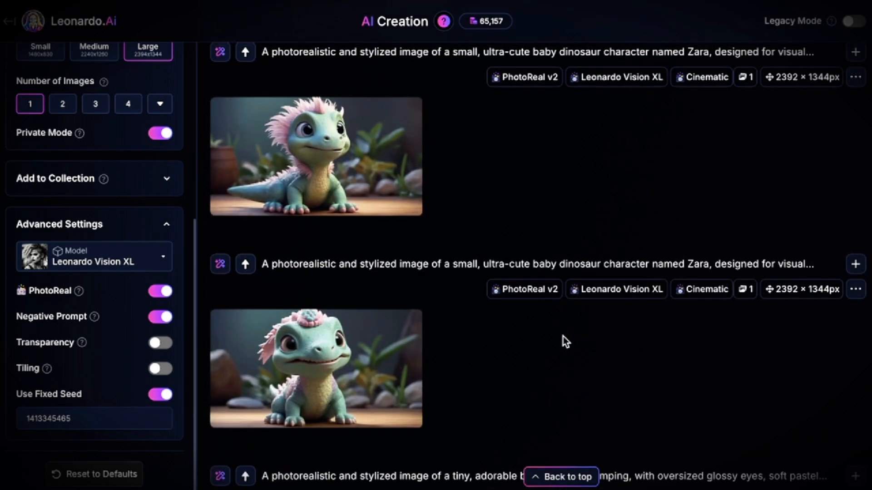
{"action": "scroll", "coordinate": [563, 336], "scroll_direction": "up", "scroll_amount": 6}
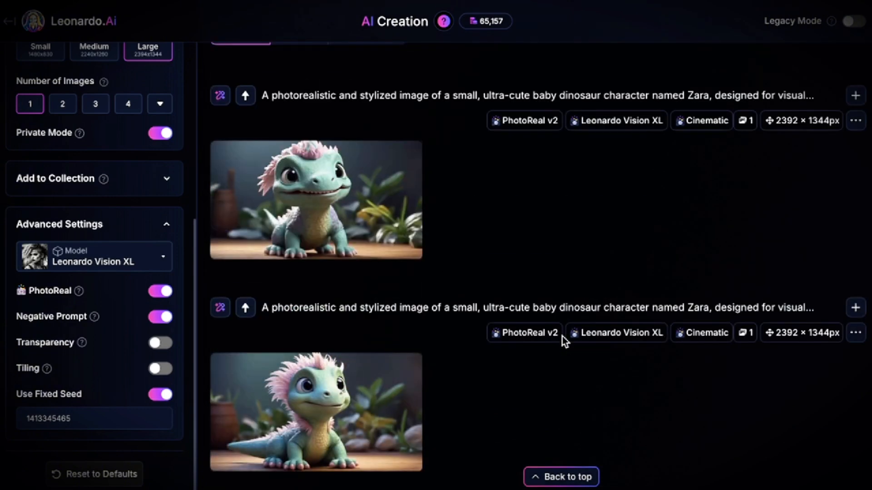
{"action": "scroll", "coordinate": [562, 336], "scroll_direction": "up", "scroll_amount": 2}
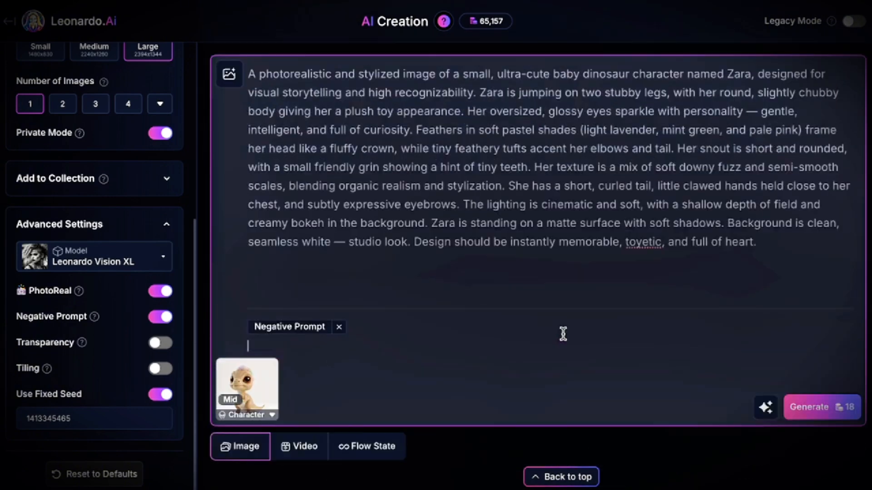
Step: Turn off Use Fixed Seed while keeping the Character Reference attached to the prompt
{"action": "mouse_move", "coordinate": [253, 405]}
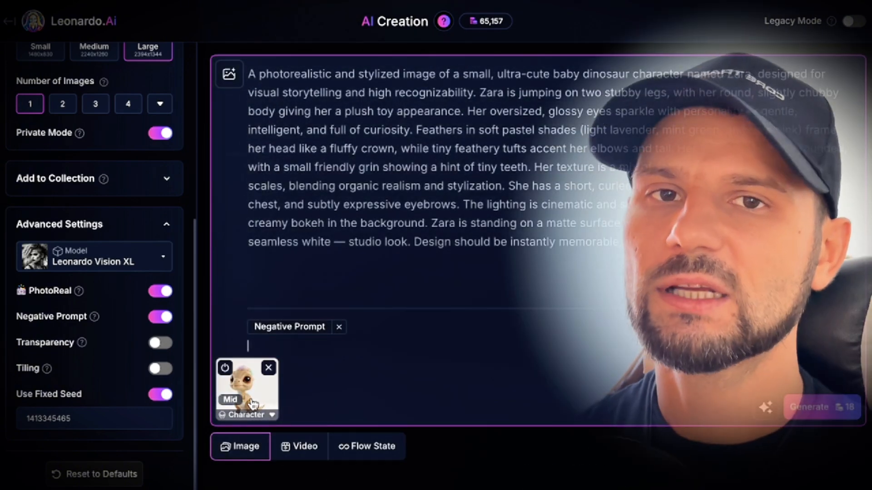
{"action": "scroll", "coordinate": [116, 398], "scroll_direction": "down", "scroll_amount": 2}
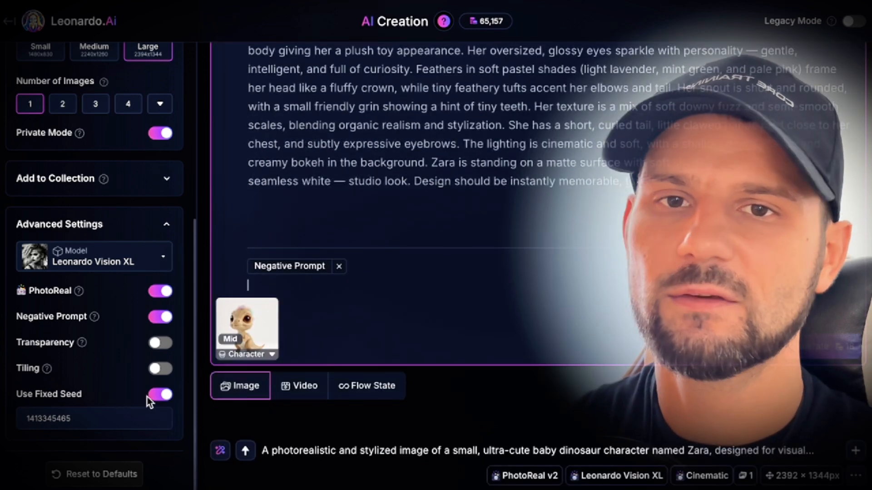
{"action": "left_click", "coordinate": [154, 394]}
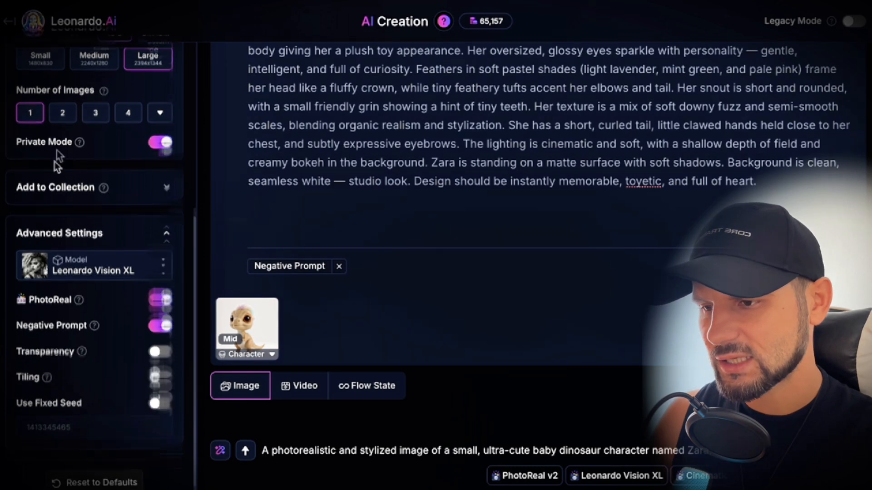
Step: Review the generation settings and available styles, and change the Style to Cinematic Close-Up
{"action": "scroll", "coordinate": [56, 159], "scroll_direction": "up", "scroll_amount": 6}
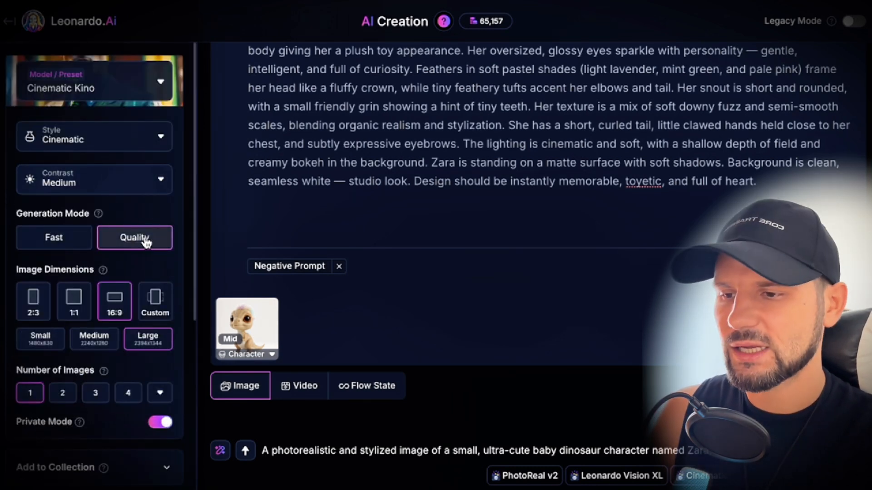
{"action": "scroll", "coordinate": [144, 254], "scroll_direction": "down", "scroll_amount": 2}
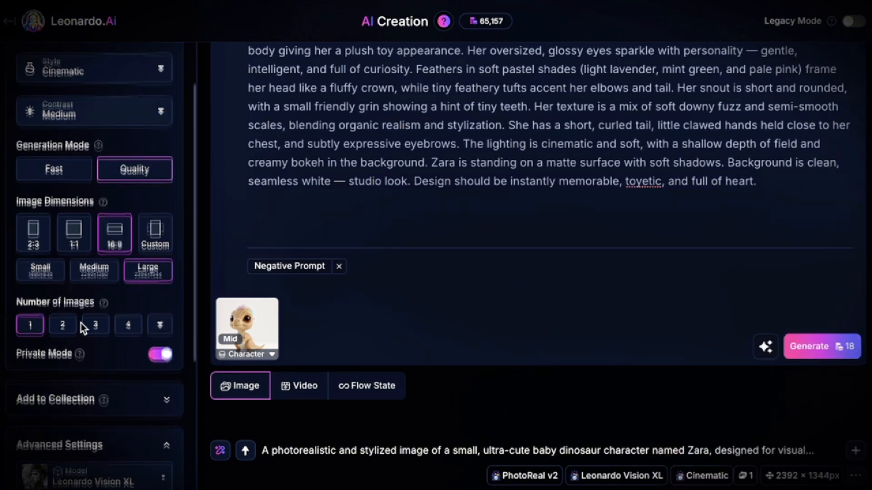
{"action": "scroll", "coordinate": [81, 324], "scroll_direction": "up", "scroll_amount": 2}
{"action": "left_click", "coordinate": [136, 138]}
{"action": "left_click", "coordinate": [137, 139]}
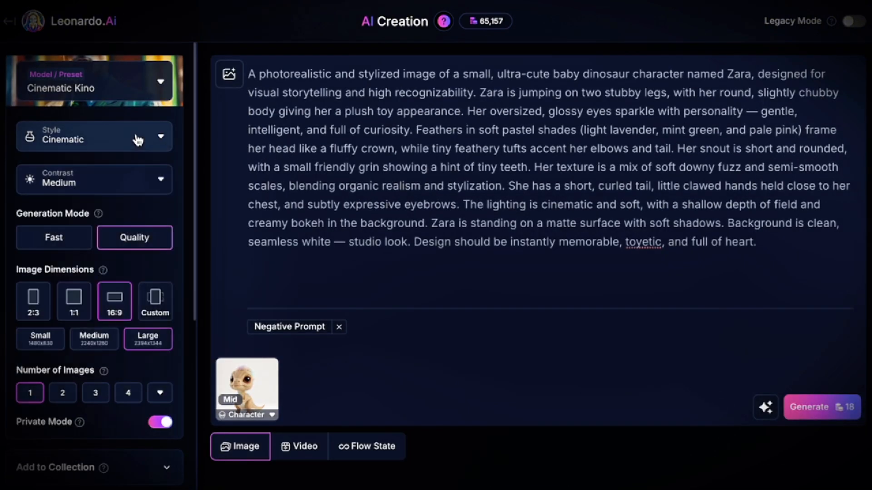
{"action": "left_click", "coordinate": [138, 139]}
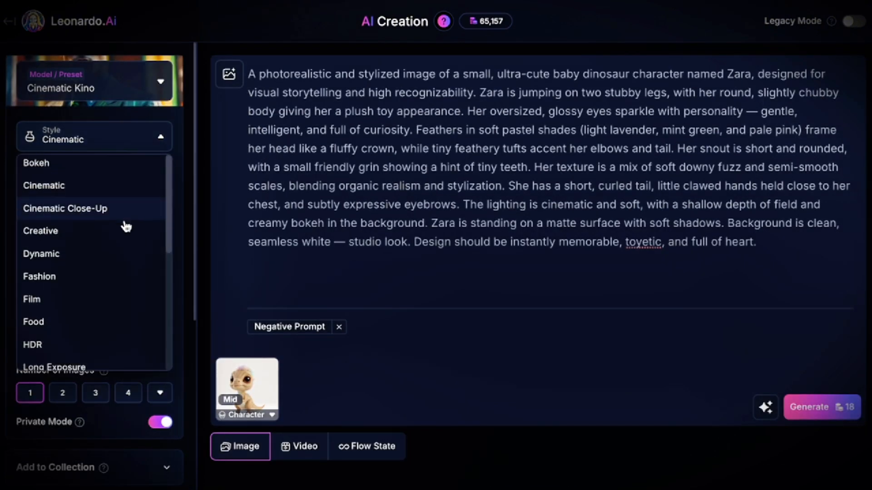
{"action": "scroll", "coordinate": [123, 223], "scroll_direction": "down", "scroll_amount": 5}
{"action": "scroll", "coordinate": [123, 225], "scroll_direction": "up", "scroll_amount": 1}
{"action": "scroll", "coordinate": [123, 227], "scroll_direction": "up", "scroll_amount": 5}
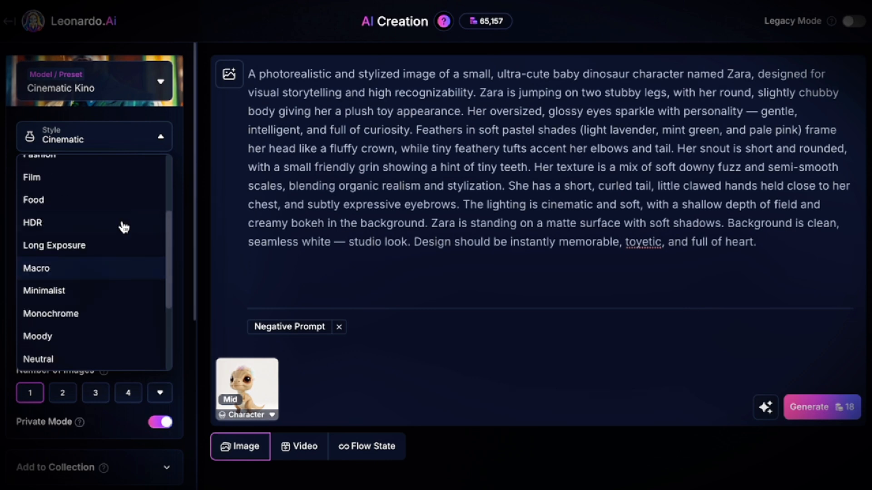
{"action": "left_click", "coordinate": [62, 211]}
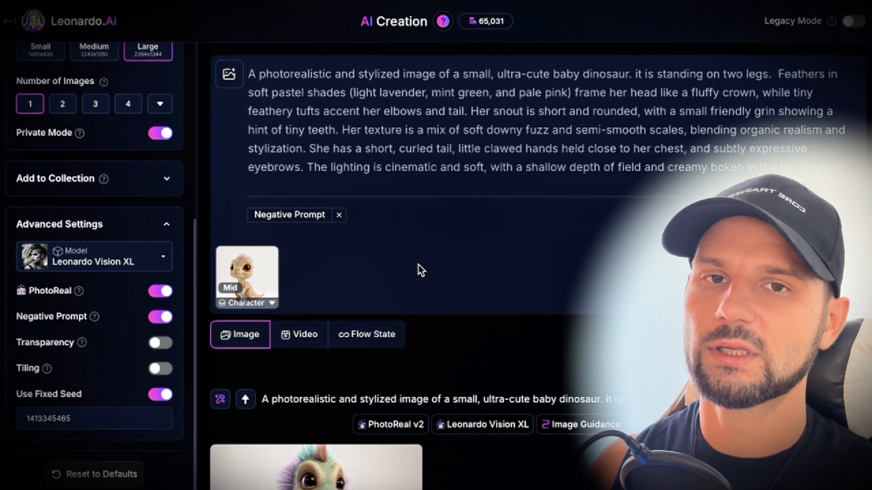
Step: Switch the model preset to GPT-Image-1 and set the quality to Medium
{"action": "left_click", "coordinate": [421, 262]}
{"action": "mouse_move", "coordinate": [103, 180]}
{"action": "scroll", "coordinate": [103, 180], "scroll_direction": "up", "scroll_amount": 6}
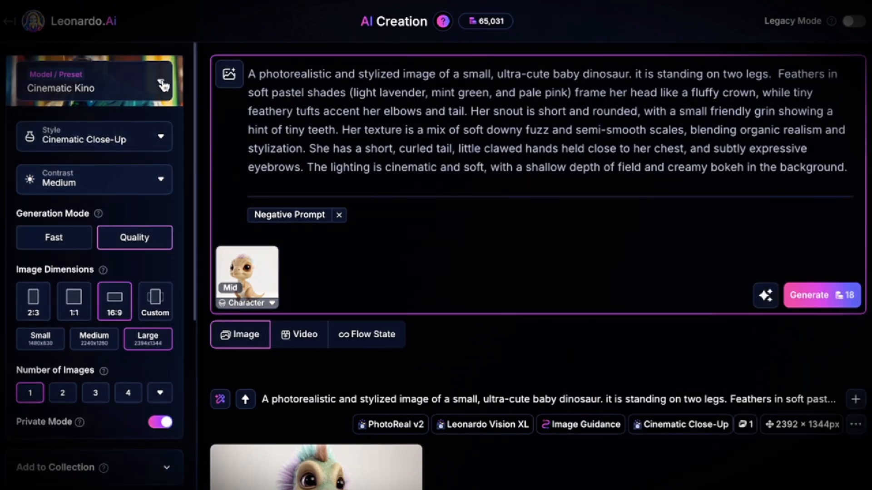
{"action": "left_click", "coordinate": [162, 84]}
{"action": "left_click", "coordinate": [397, 174]}
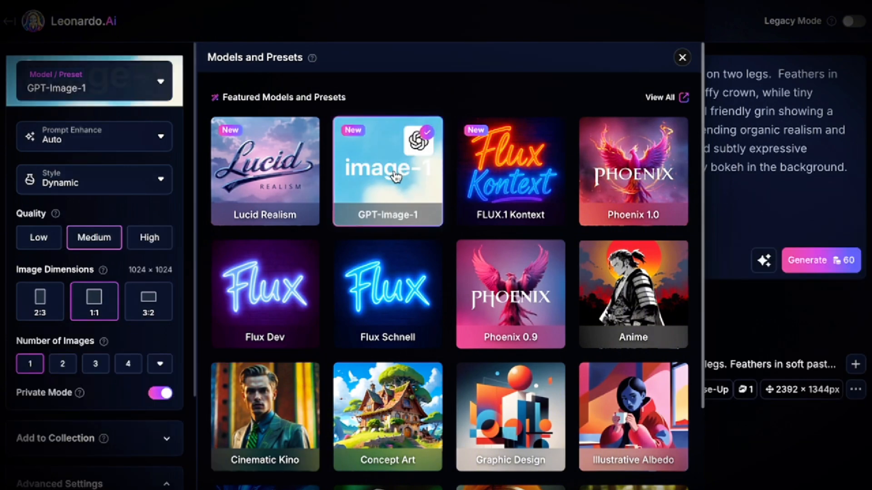
{"action": "left_click", "coordinate": [681, 58]}
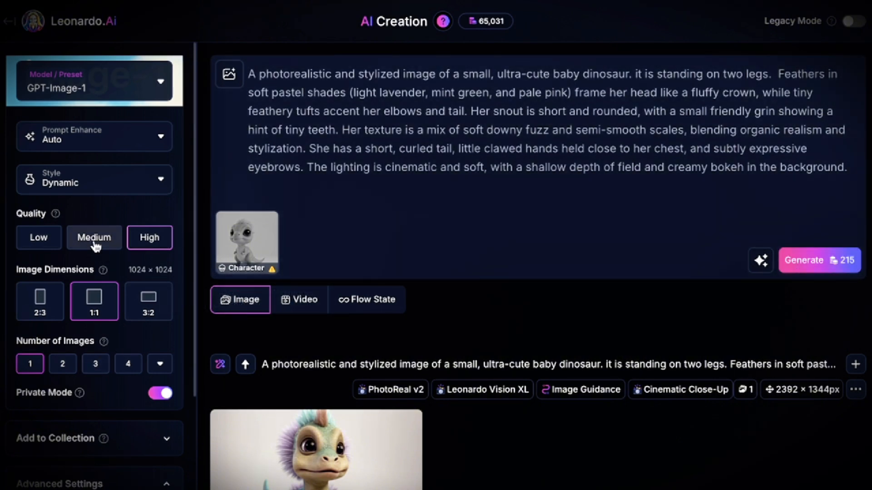
{"action": "left_click", "coordinate": [96, 244]}
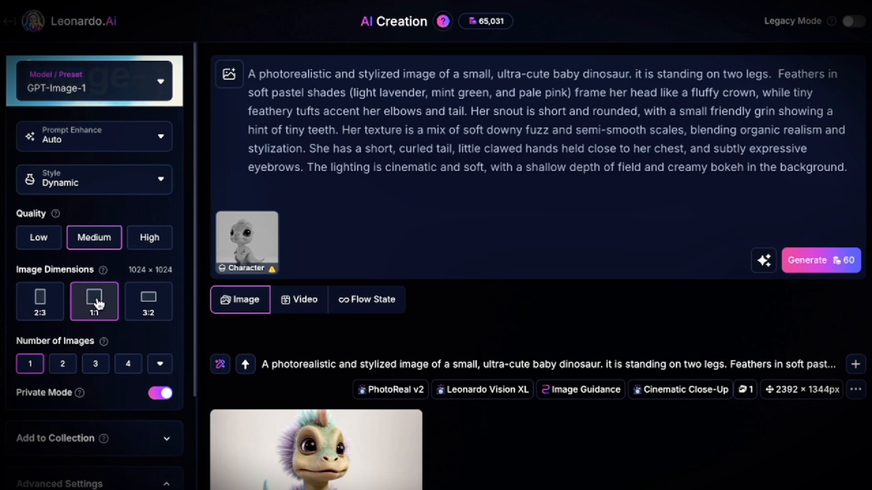
Step: Remove the Character Reference image attached to the prompt
{"action": "scroll", "coordinate": [91, 368], "scroll_direction": "down", "scroll_amount": 5}
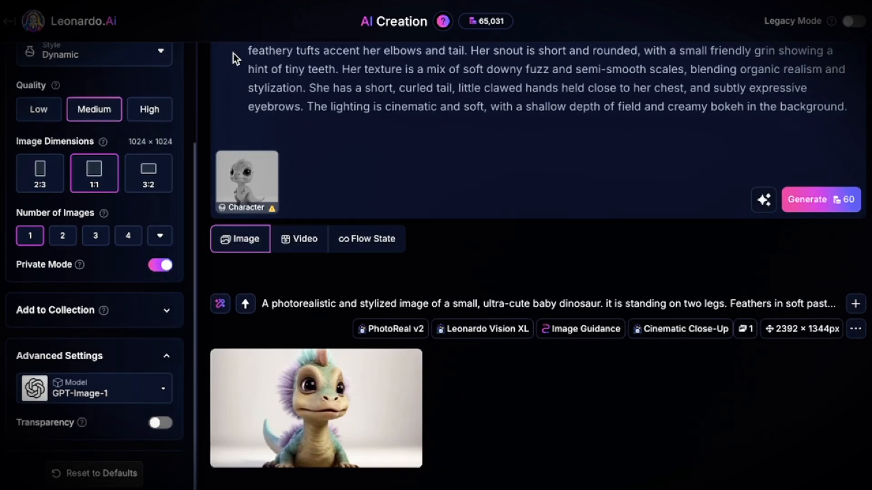
{"action": "scroll", "coordinate": [538, 137], "scroll_direction": "up", "scroll_amount": 2}
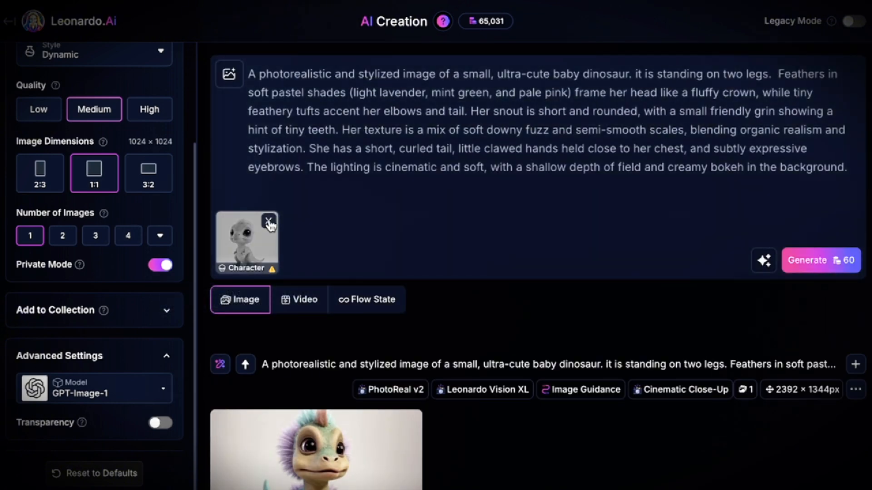
{"action": "left_click", "coordinate": [269, 221]}
Step: Replace the prompt with the full Zara description "standing upright on two stubby legs" and generate the image
{"action": "left_click_drag", "start_coordinate": [849, 169], "coordinate": [94, 74]}
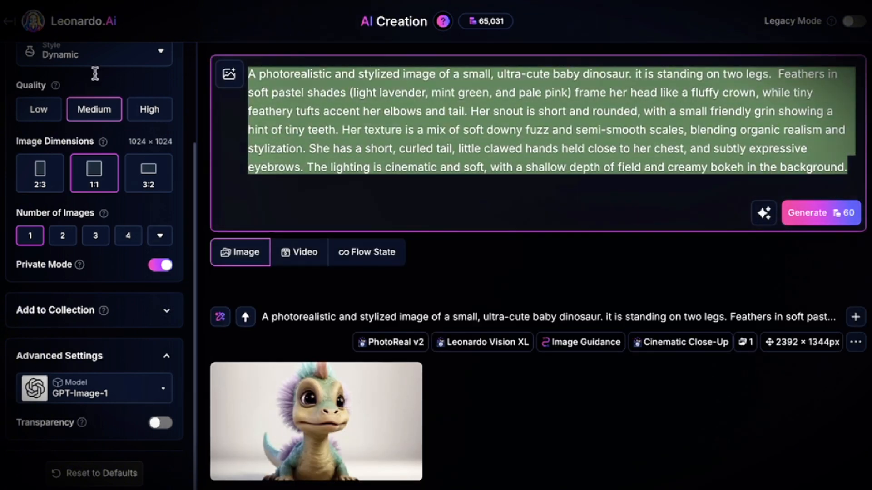
{"action": "key", "text": "BackSpace"}
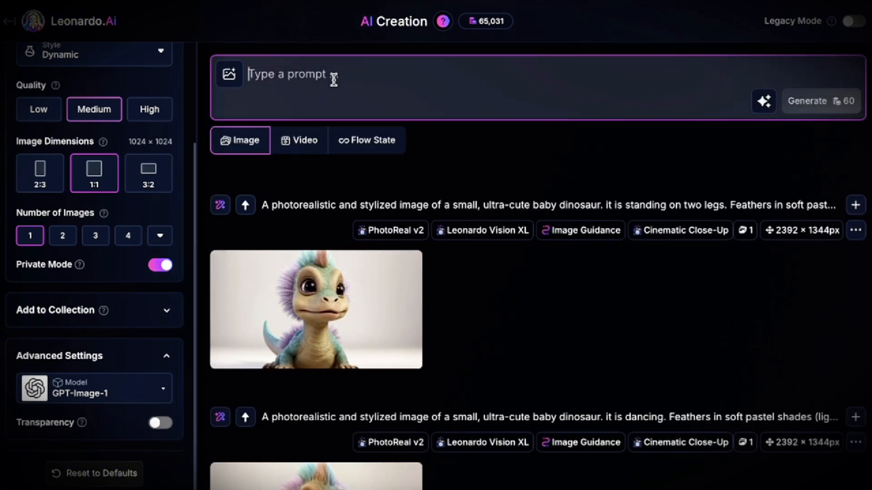
{"action": "type", "text": "A photorealistic and stylized image of a small, ultra-cute baby dinosaur character named Zara, designed for visual storytelling and high recognizability. Zara is standing upright on two stubby legs, with her round, slightly chubby body giving her a plush toy appearance. Her oversized, glossy eyes sparkle with personality — gentle, intelligent, and full of curiosity. Feathers in soft pastel shades (light lavender, mint green, and pale pink) frame her head like a fluffy crown, while tiny feathery tufts accent her elbows and tail. Her snout is short and rounded, with a small friendly grin showing a hint of tiny teeth. Her texture is a mix of soft downy fuzz and semi-smooth scales, blending organic realism and stylization. She has a short, curled tail, little clawed hands held close to her chest, and subtly expressive eyebrows. The lighting is cinematic and soft, with a shallow depth of field and creamy bokeh in the background. Zara is standing on a matte surface with soft shadows. Background is clean, seamless white — studio look. Design should be instantly memorable, toyetic, and full of heart."}
{"action": "left_click", "coordinate": [795, 270]}
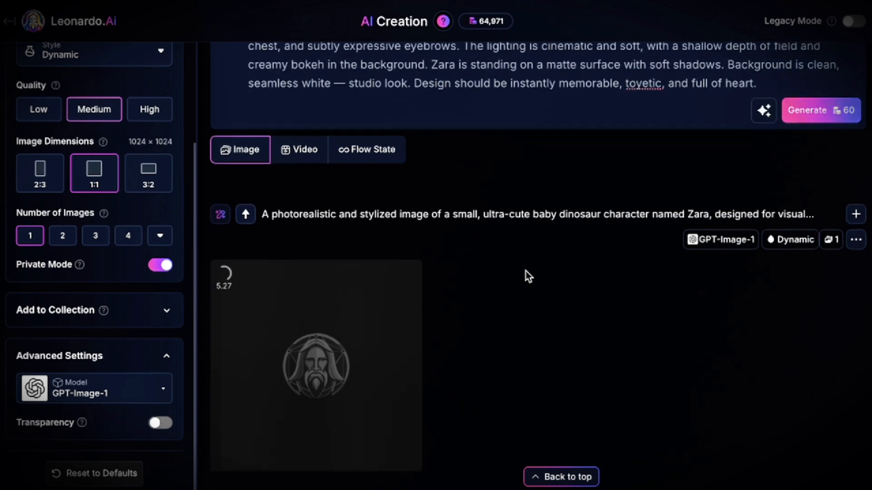
{"action": "scroll", "coordinate": [528, 276], "scroll_direction": "down", "scroll_amount": 2}
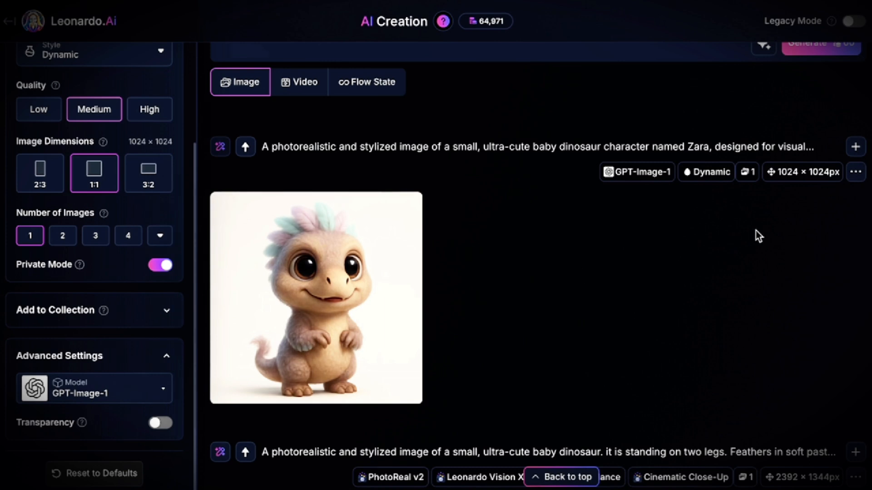
Step: Reuse the standing Zara image's prompt with the pose changed to "sitting on two legs" and generate the image
{"action": "left_click", "coordinate": [856, 172]}
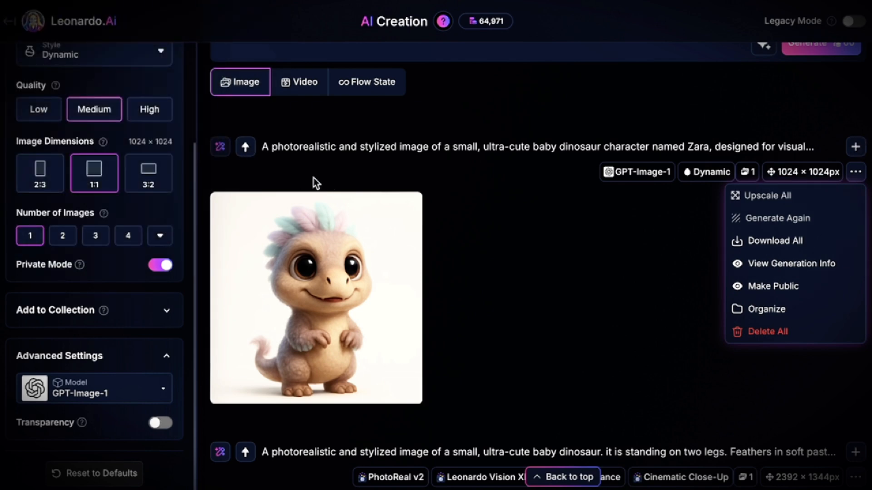
{"action": "left_click", "coordinate": [245, 146]}
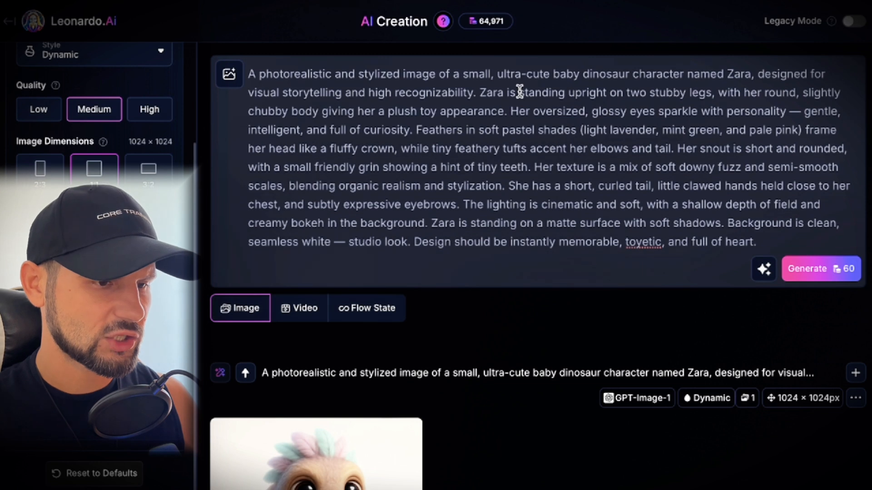
{"action": "left_click_drag", "start_coordinate": [524, 92], "coordinate": [548, 93]}
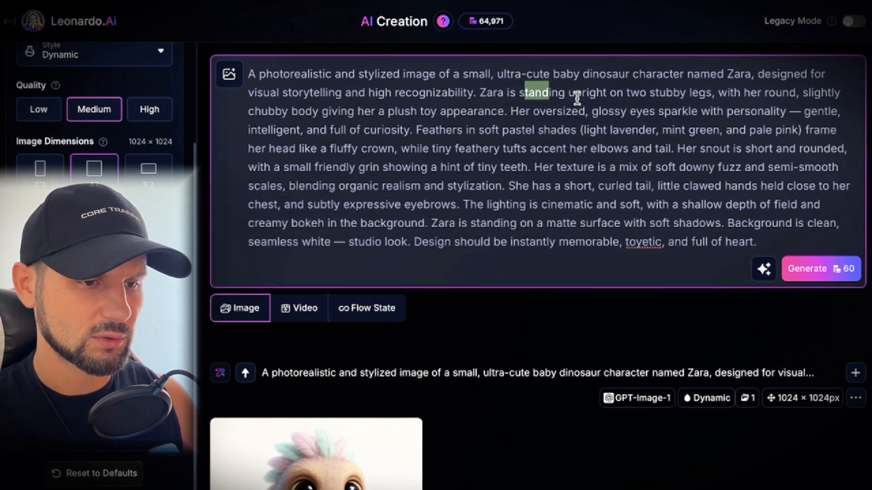
{"action": "type", "text": "itt"}
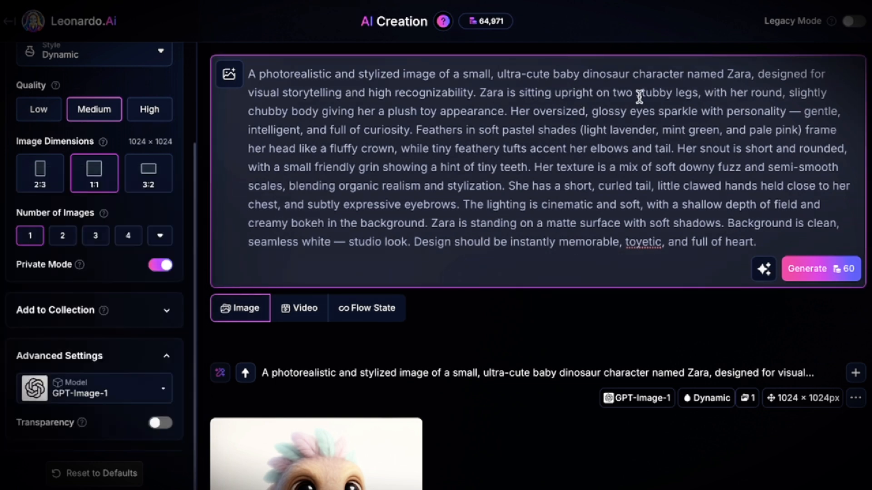
{"action": "left_click_drag", "start_coordinate": [553, 92], "coordinate": [586, 93]}
{"action": "key", "text": "BackSpace"}
{"action": "key", "text": "BackSpace"}
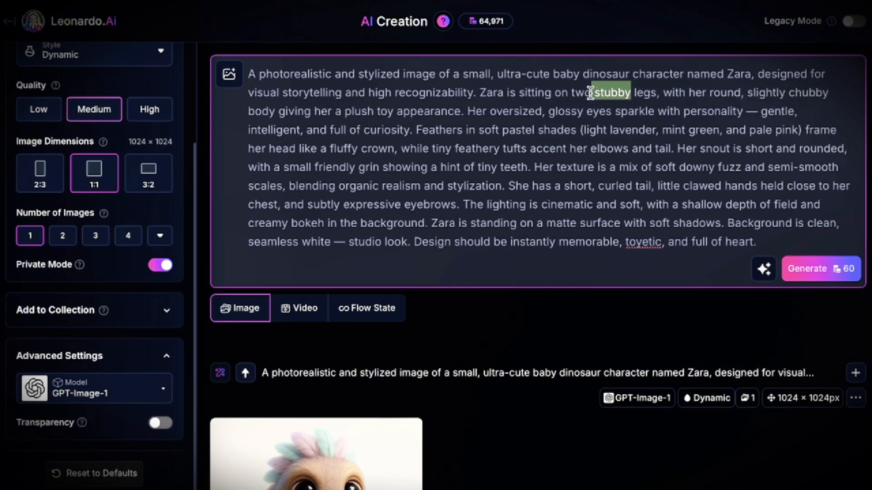
{"action": "key", "text": "BackSpace"}
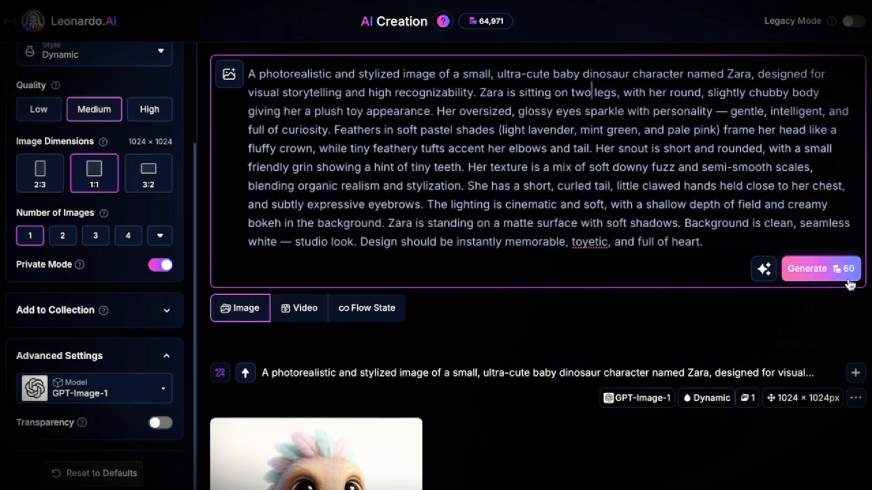
{"action": "left_click", "coordinate": [846, 280]}
Step: Compare the sitting and standing Zara images made with GPT-Image-1 for consistency in face, feathers and colouring
{"action": "scroll", "coordinate": [568, 339], "scroll_direction": "down", "scroll_amount": 5}
{"action": "scroll", "coordinate": [560, 338], "scroll_direction": "down", "scroll_amount": 3}
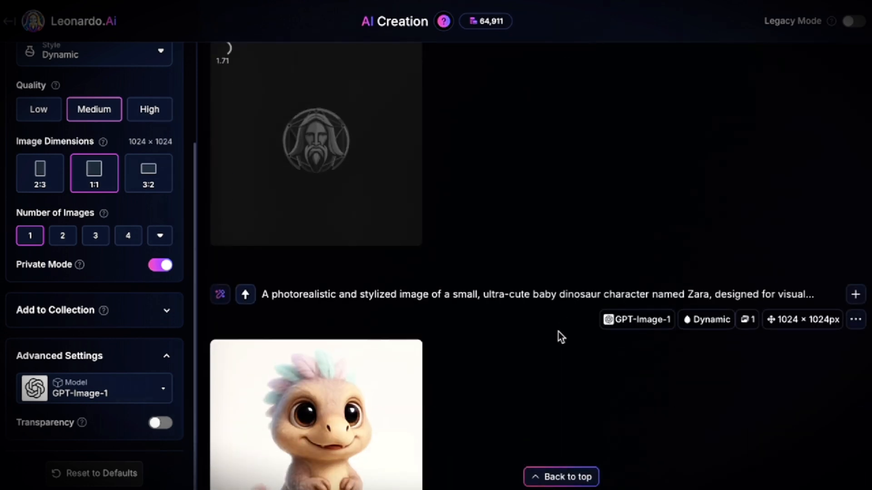
{"action": "scroll", "coordinate": [557, 227], "scroll_direction": "down", "scroll_amount": 3}
{"action": "scroll", "coordinate": [557, 227], "scroll_direction": "up", "scroll_amount": 4}
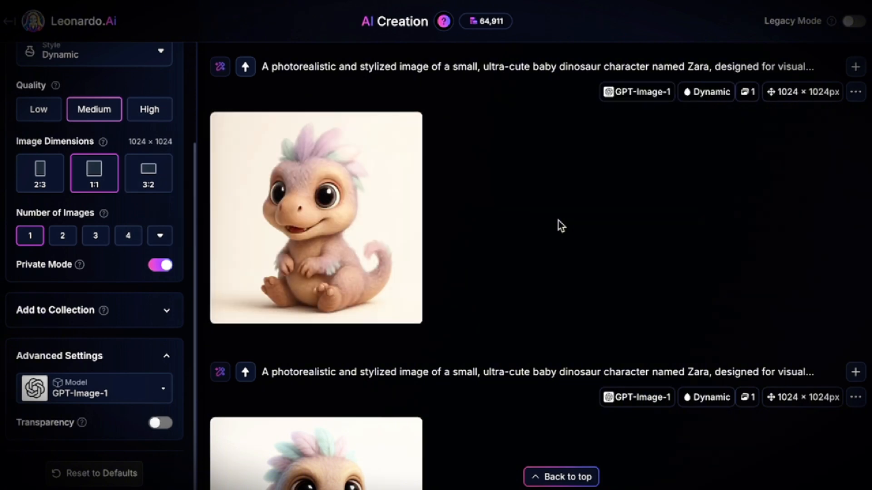
{"action": "scroll", "coordinate": [558, 221], "scroll_direction": "down", "scroll_amount": 2}
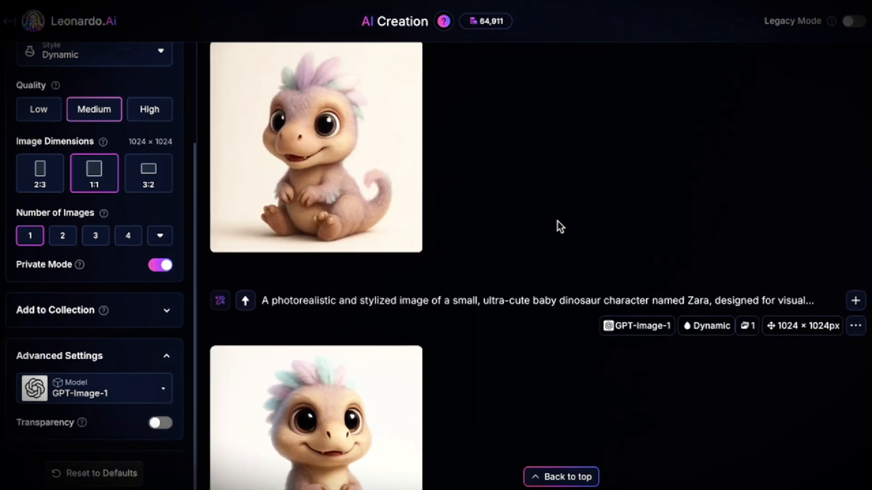
{"action": "scroll", "coordinate": [555, 220], "scroll_direction": "down", "scroll_amount": 5}
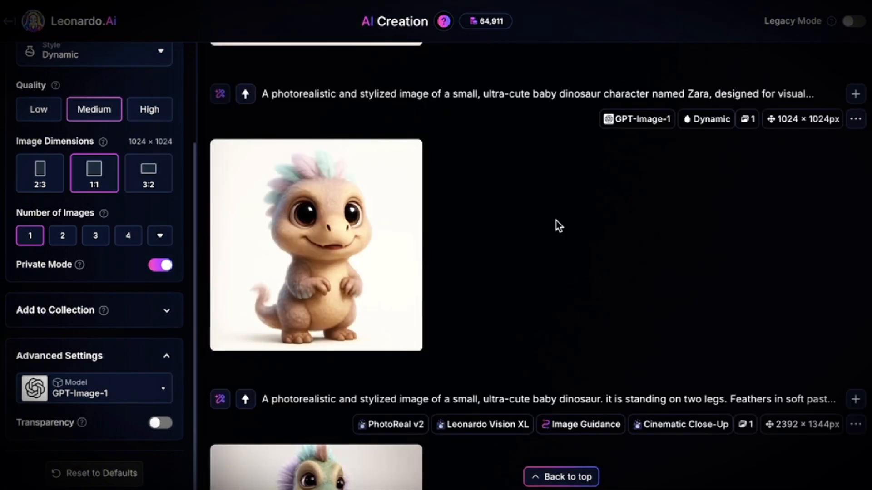
{"action": "scroll", "coordinate": [559, 226], "scroll_direction": "up", "scroll_amount": 2}
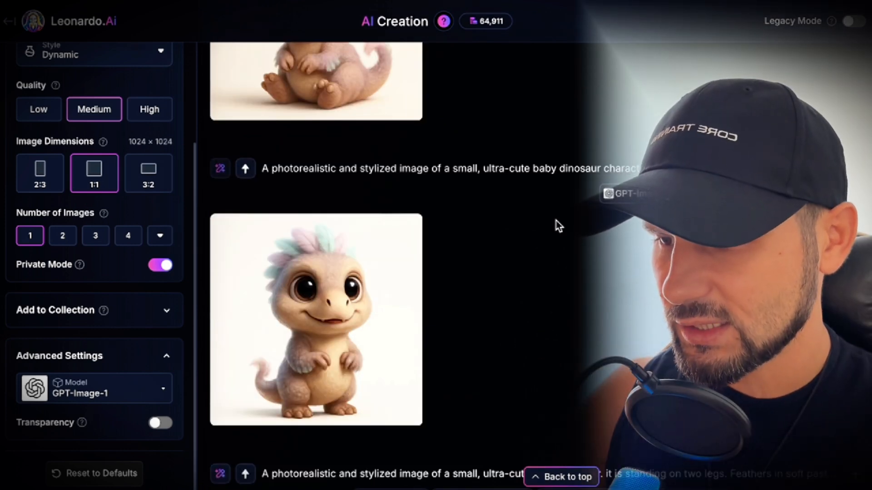
{"action": "scroll", "coordinate": [559, 226], "scroll_direction": "up", "scroll_amount": 5}
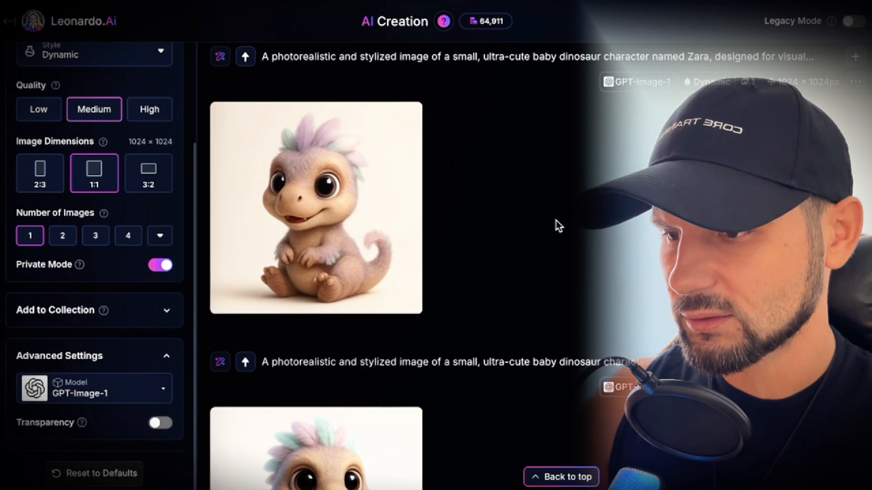
{"action": "scroll", "coordinate": [559, 226], "scroll_direction": "down", "scroll_amount": 1}
{"action": "scroll", "coordinate": [558, 226], "scroll_direction": "down", "scroll_amount": 1}
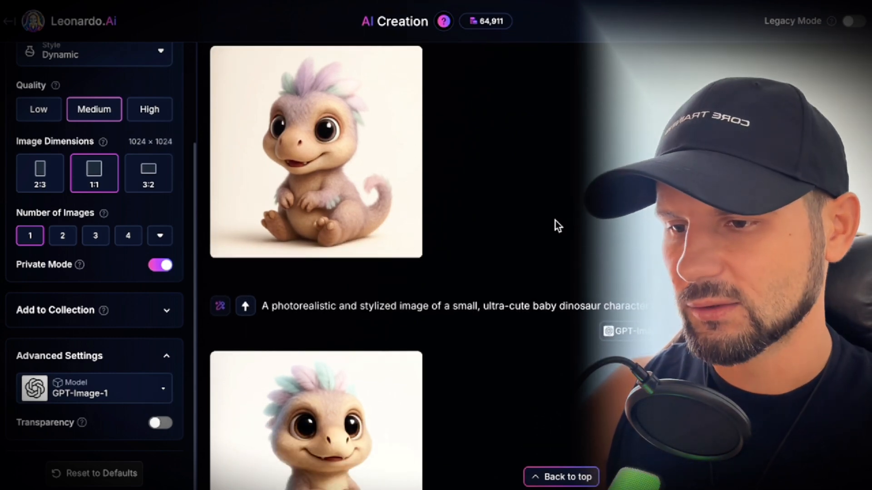
{"action": "scroll", "coordinate": [554, 220], "scroll_direction": "down", "scroll_amount": 5}
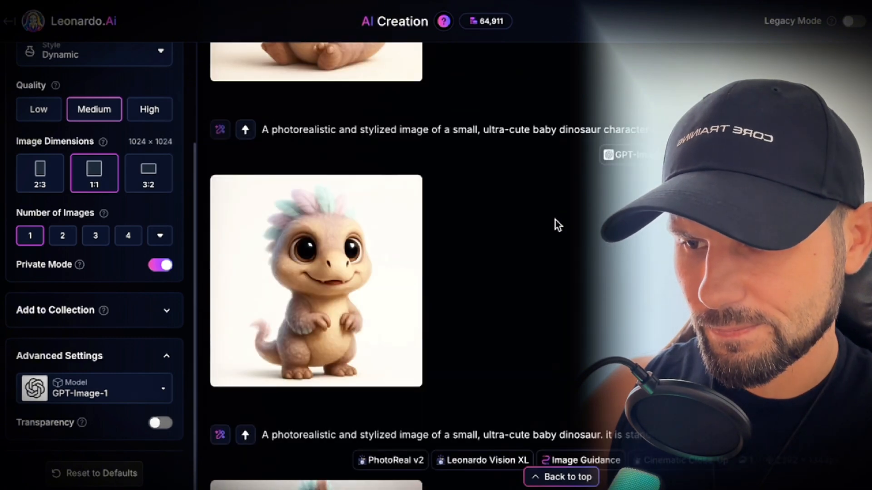
{"action": "scroll", "coordinate": [554, 220], "scroll_direction": "up", "scroll_amount": 7}
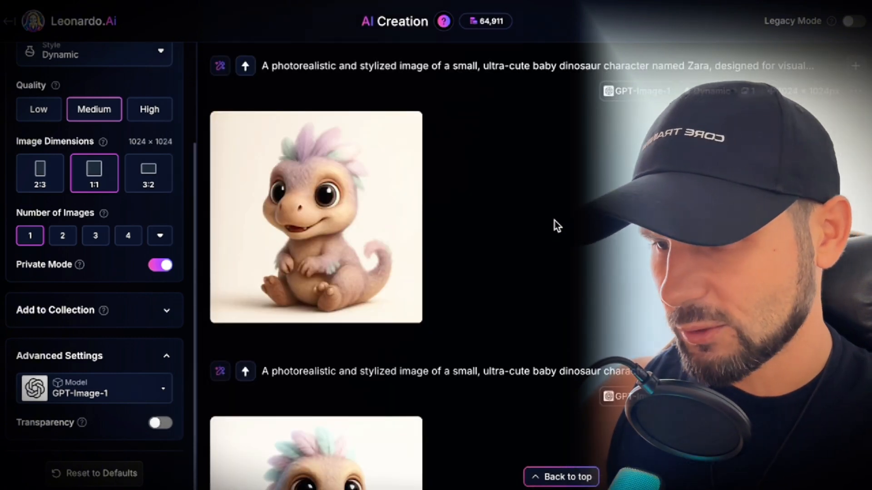
{"action": "scroll", "coordinate": [554, 221], "scroll_direction": "up", "scroll_amount": 9}
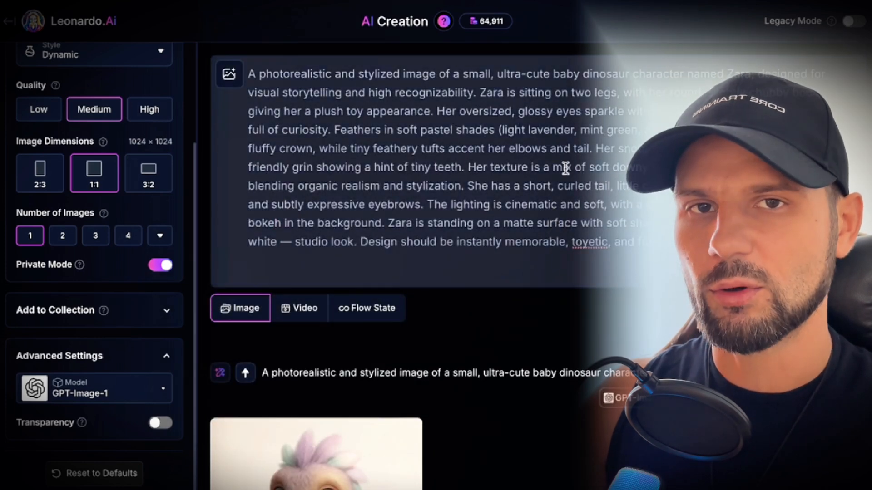
Step: Change "sitting" to "jumping" in the Zara prompt and generate the image
{"action": "left_click_drag", "start_coordinate": [519, 93], "coordinate": [551, 92]}
{"action": "scroll", "coordinate": [558, 109], "scroll_direction": "down", "scroll_amount": 4}
{"action": "scroll", "coordinate": [558, 175], "scroll_direction": "up", "scroll_amount": 4}
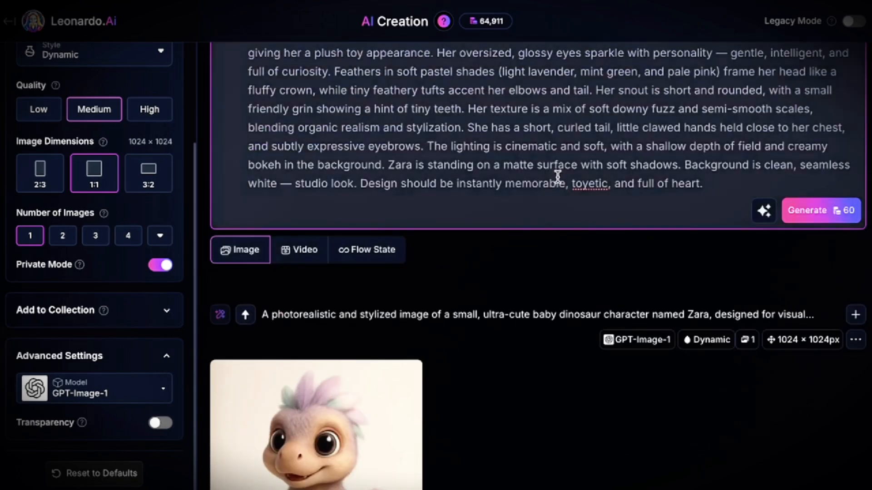
{"action": "type", "text": "jumping on two legs, with her round, slightly chubby body"}
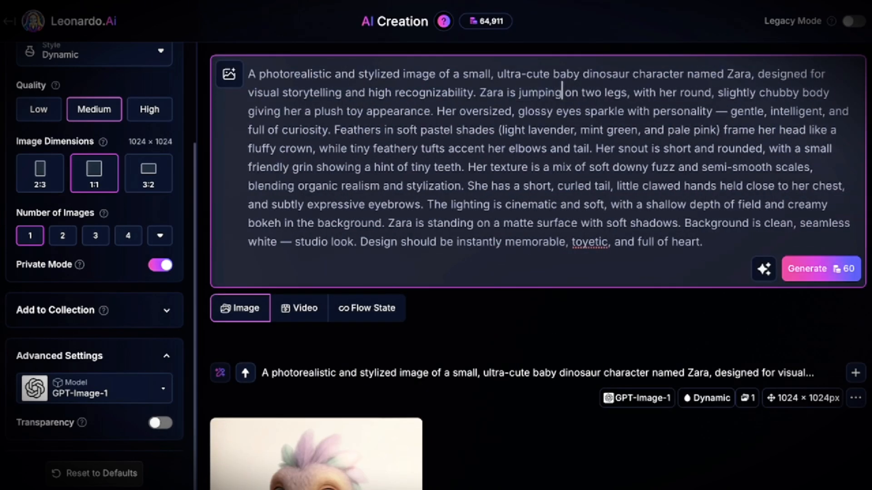
{"action": "left_click", "coordinate": [801, 269]}
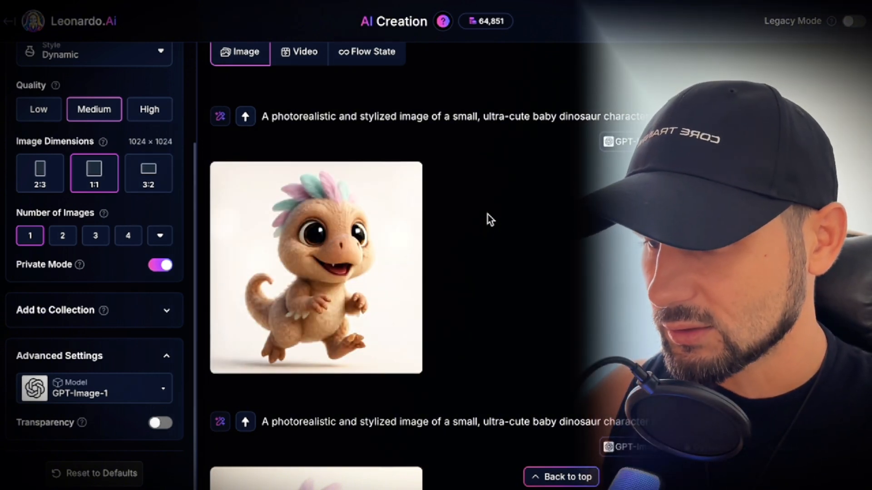
Step: Compare the jumping Zara image with the sitting and standing ones for consistency in face, feathers, body and colouring
{"action": "scroll", "coordinate": [456, 236], "scroll_direction": "down", "scroll_amount": 4}
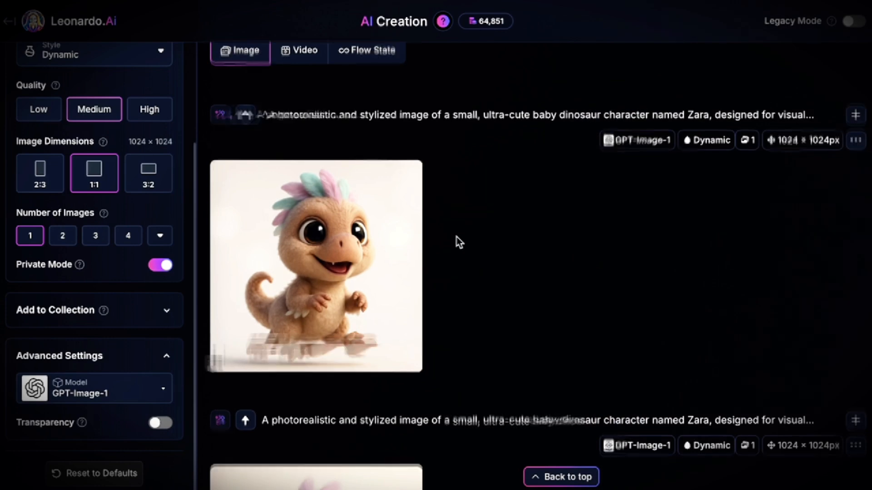
{"action": "scroll", "coordinate": [459, 239], "scroll_direction": "down", "scroll_amount": 2}
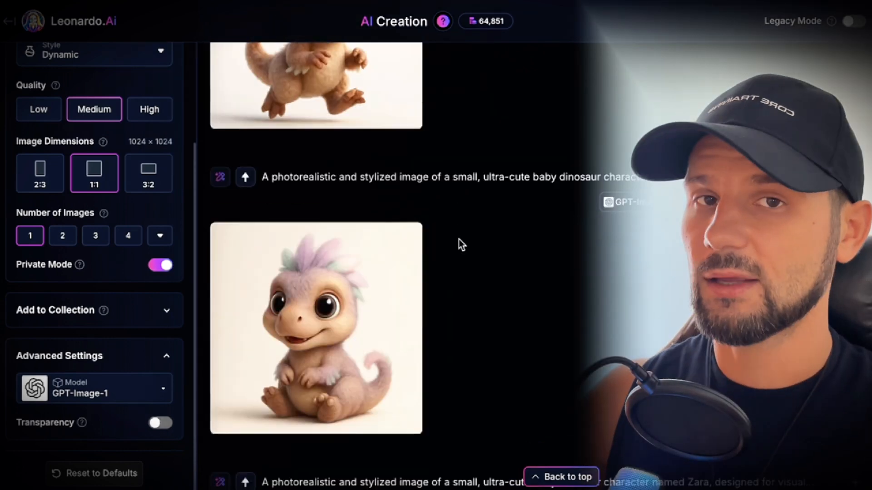
{"action": "scroll", "coordinate": [459, 240], "scroll_direction": "up", "scroll_amount": 2}
{"action": "scroll", "coordinate": [460, 242], "scroll_direction": "up", "scroll_amount": 3}
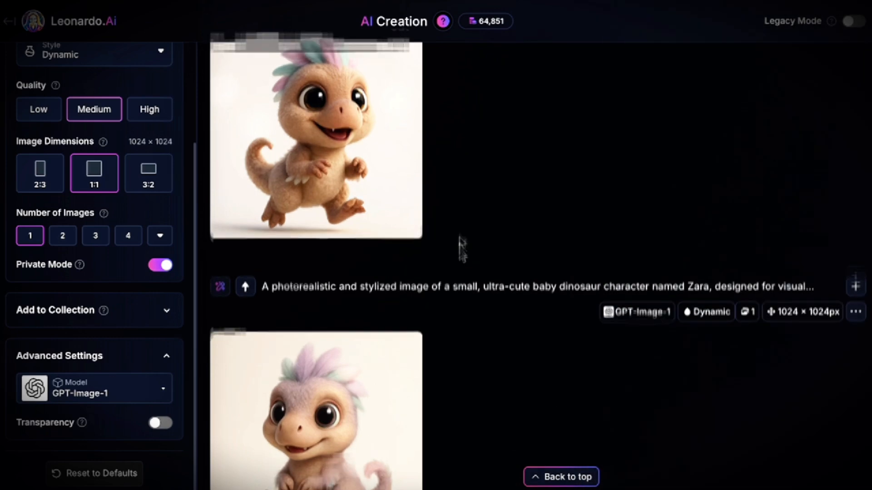
{"action": "scroll", "coordinate": [459, 243], "scroll_direction": "down", "scroll_amount": 4}
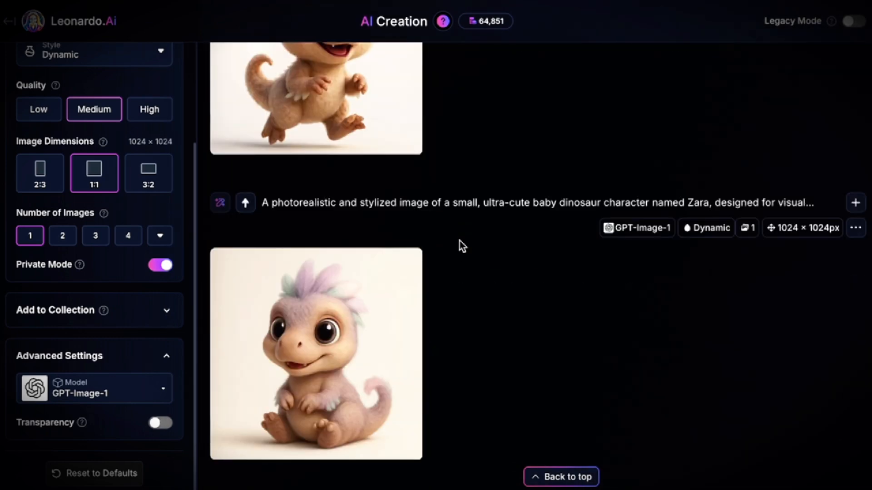
{"action": "scroll", "coordinate": [460, 243], "scroll_direction": "down", "scroll_amount": 4}
{"action": "scroll", "coordinate": [459, 241], "scroll_direction": "down", "scroll_amount": 5}
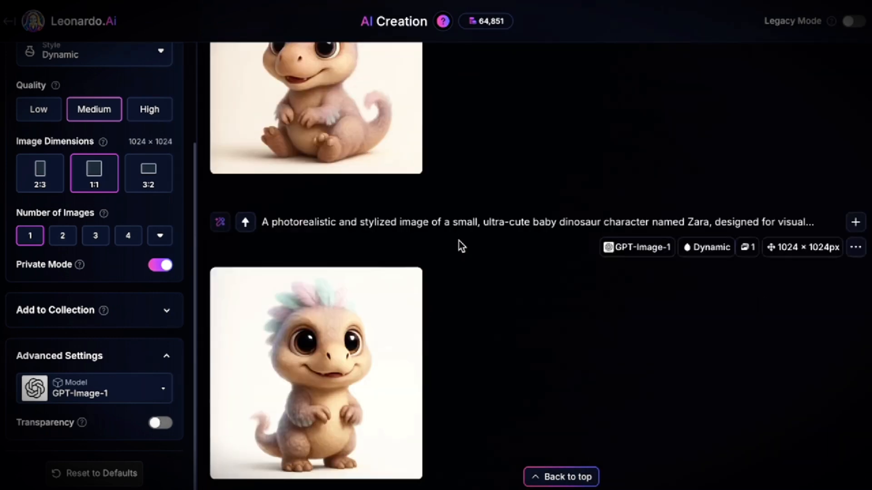
Step: Open the model and preset choices for the current GPT-Image-1 setup
{"action": "scroll", "coordinate": [459, 242], "scroll_direction": "up", "scroll_amount": 3}
{"action": "scroll", "coordinate": [460, 241], "scroll_direction": "up", "scroll_amount": 6}
{"action": "scroll", "coordinate": [459, 242], "scroll_direction": "up", "scroll_amount": 9}
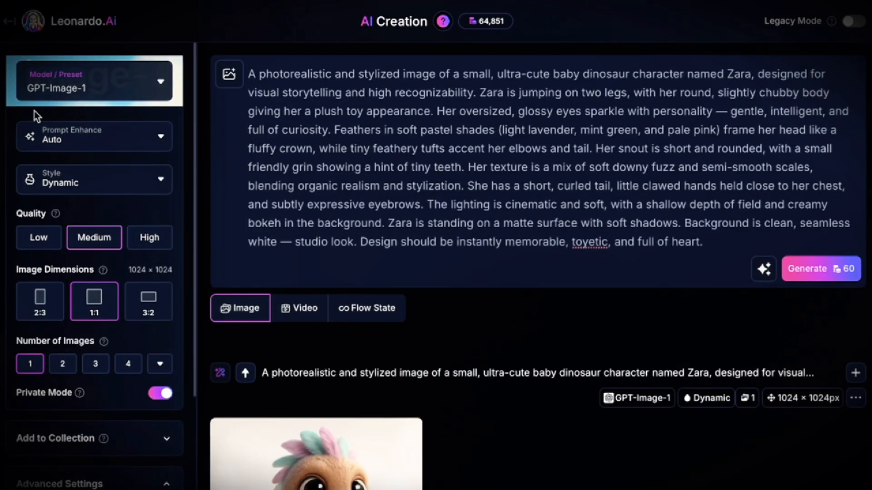
{"action": "left_click", "coordinate": [159, 85]}
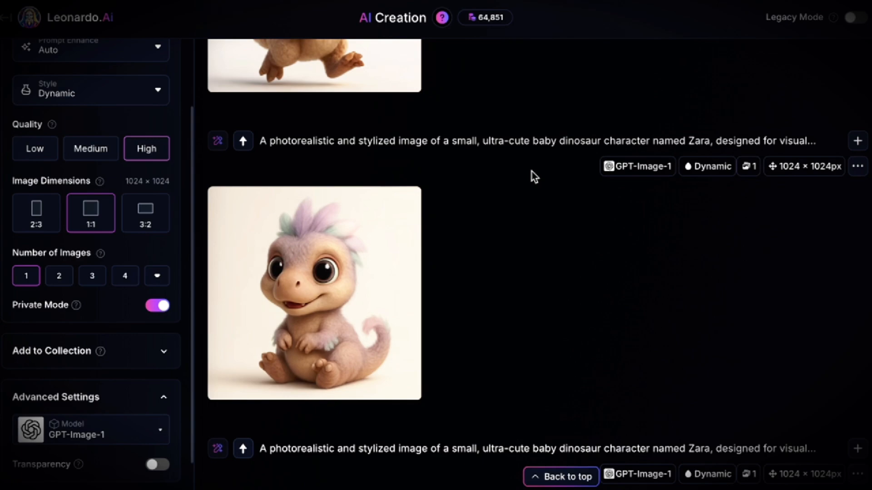
Step: Leave the enlarged sitting Zara image and open the jumping Zara image at large size to inspect its details
{"action": "scroll", "coordinate": [532, 172], "scroll_direction": "up", "scroll_amount": 5}
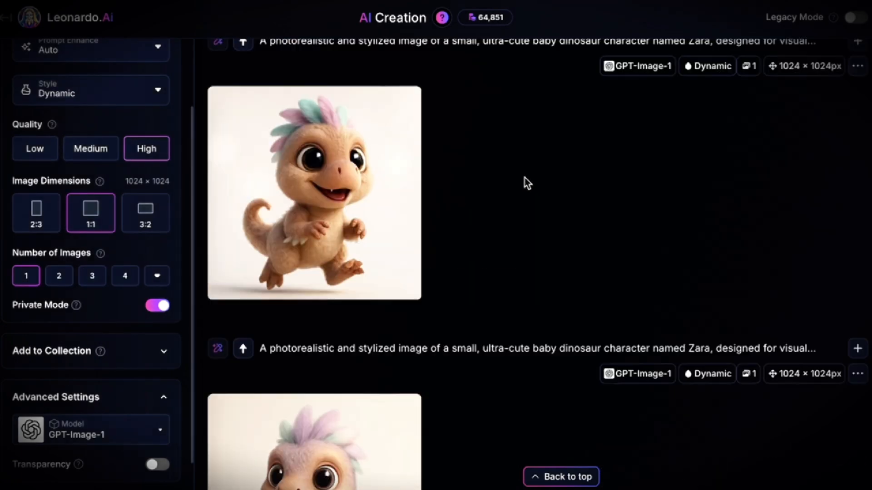
{"action": "left_click", "coordinate": [364, 181]}
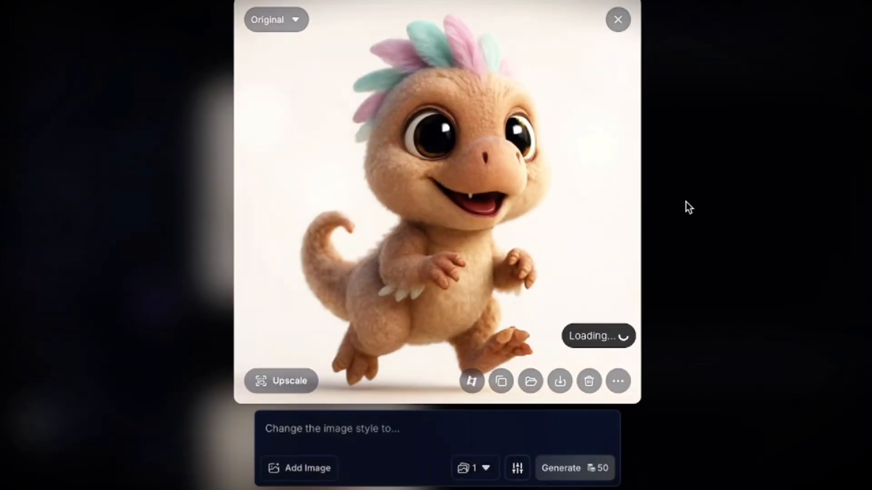